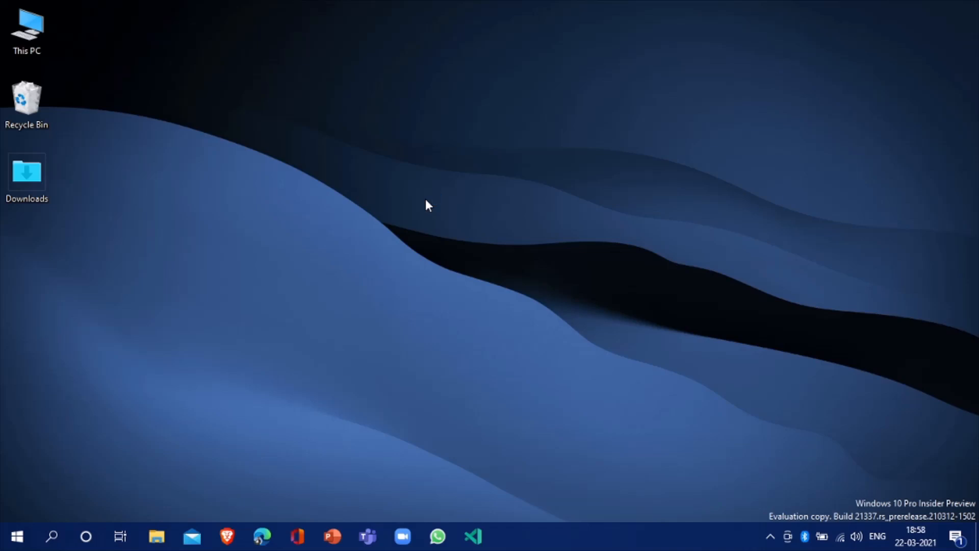
- Switch to Microsoft Edge, search the web for "powertoys github" and open the microsoft/PowerToys repository on GitHub
key(super+4)
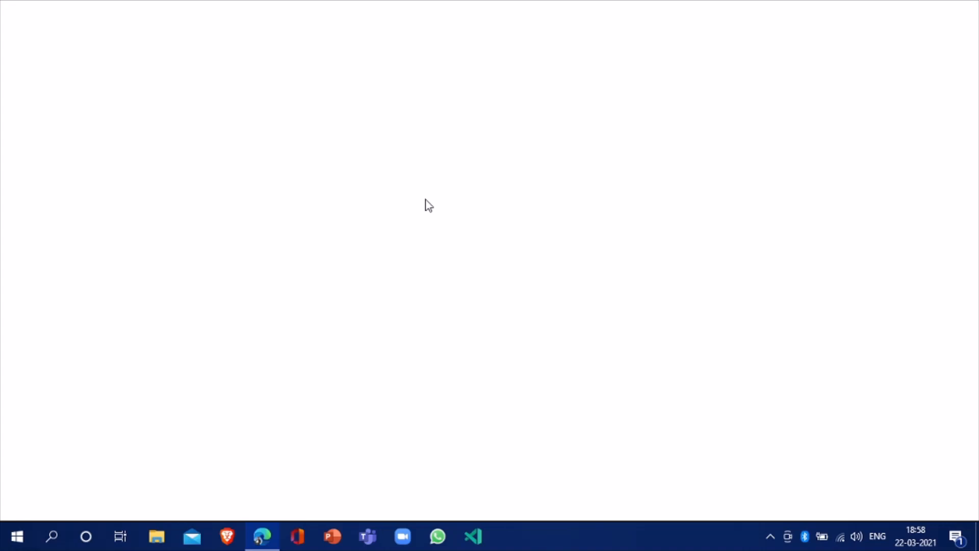
text(power)
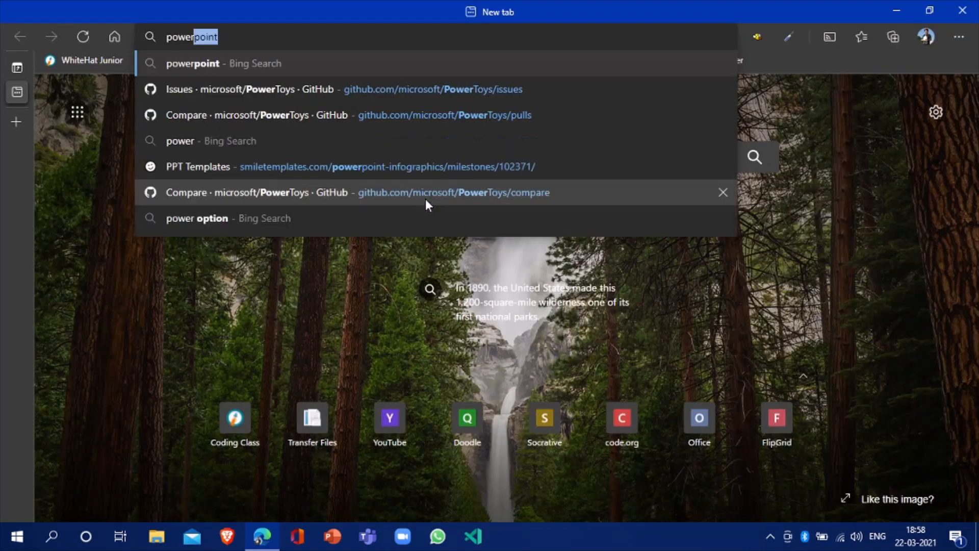
text(toys )
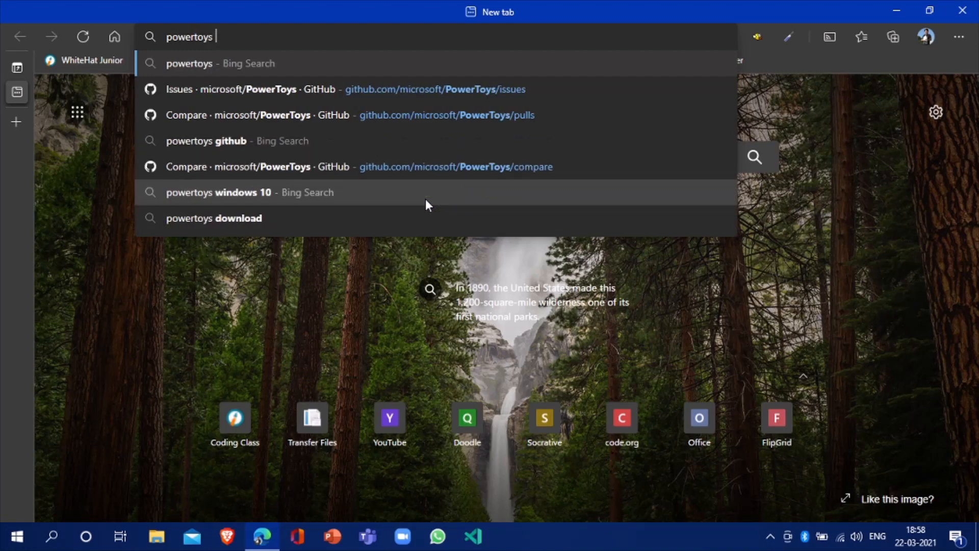
text(github)
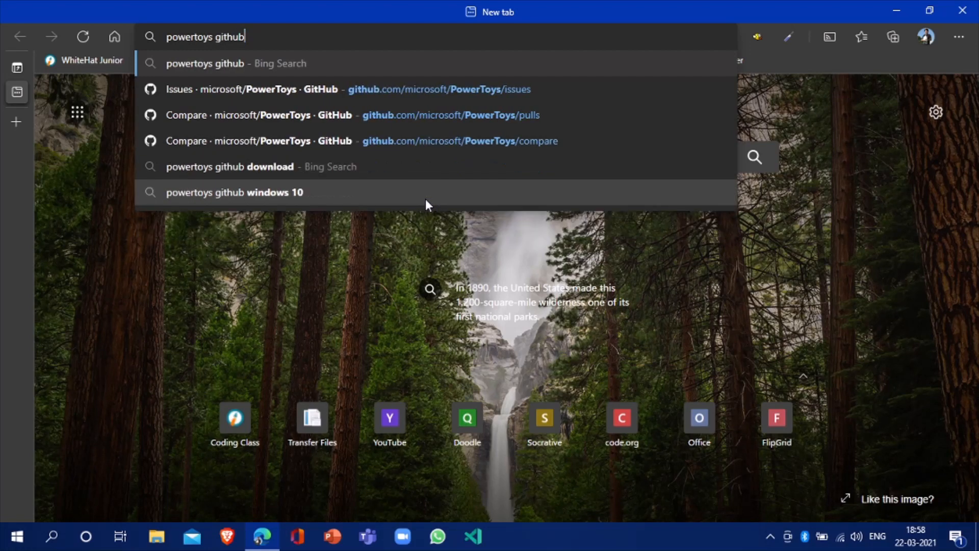
key(Return)
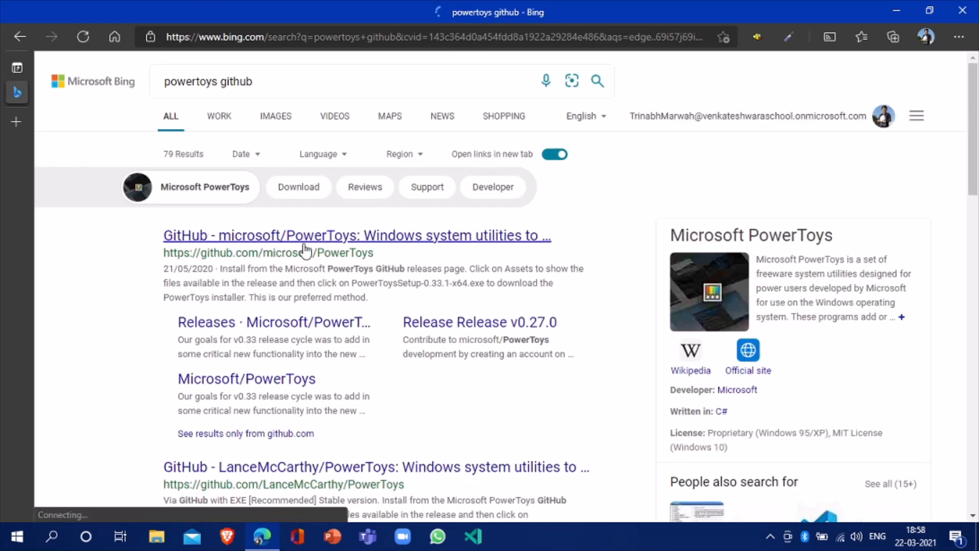
click(510, 239)
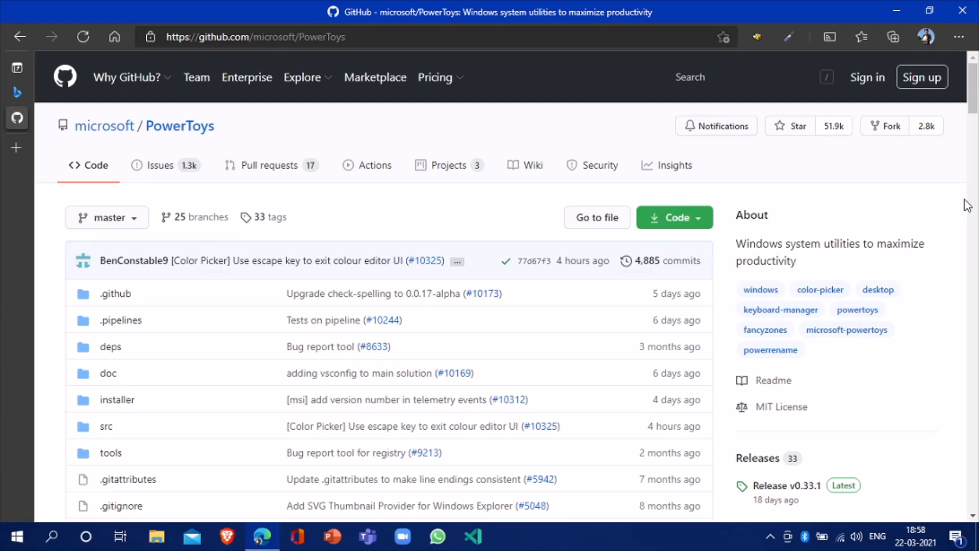
- Open the v0.33.1 release of PowerToys and download PowerToysSetup-0.33.1-x64.exe to the Desktop folder
drag(976, 99, 976, 137)
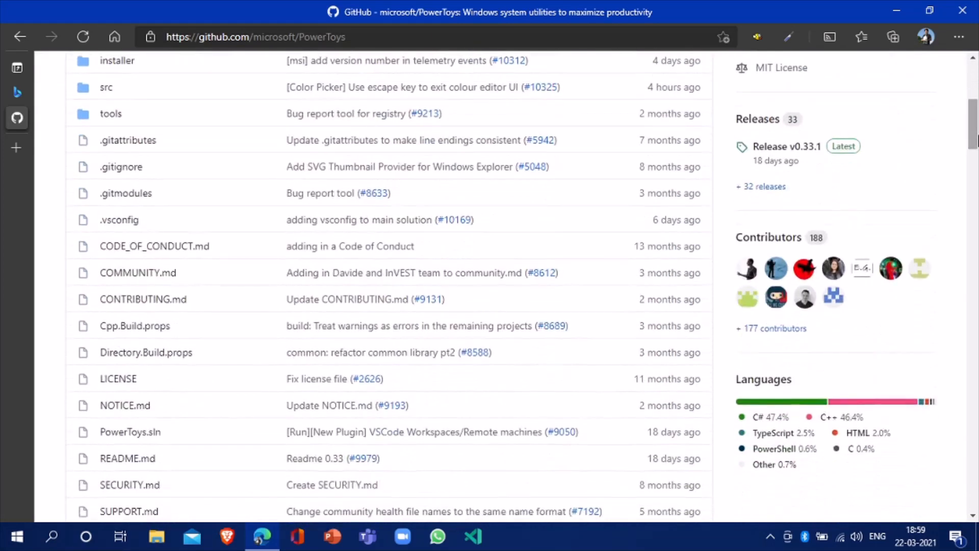
click(798, 149)
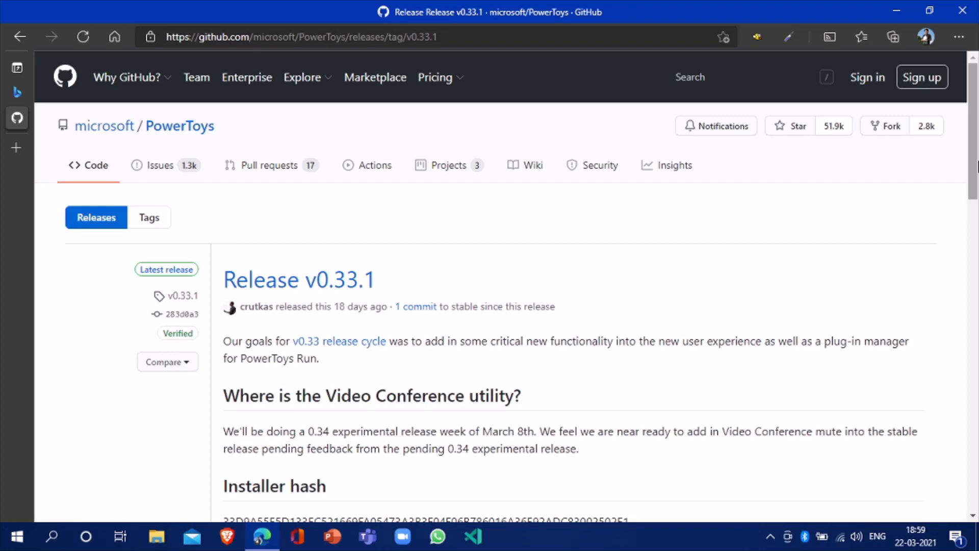
drag(977, 166, 978, 477)
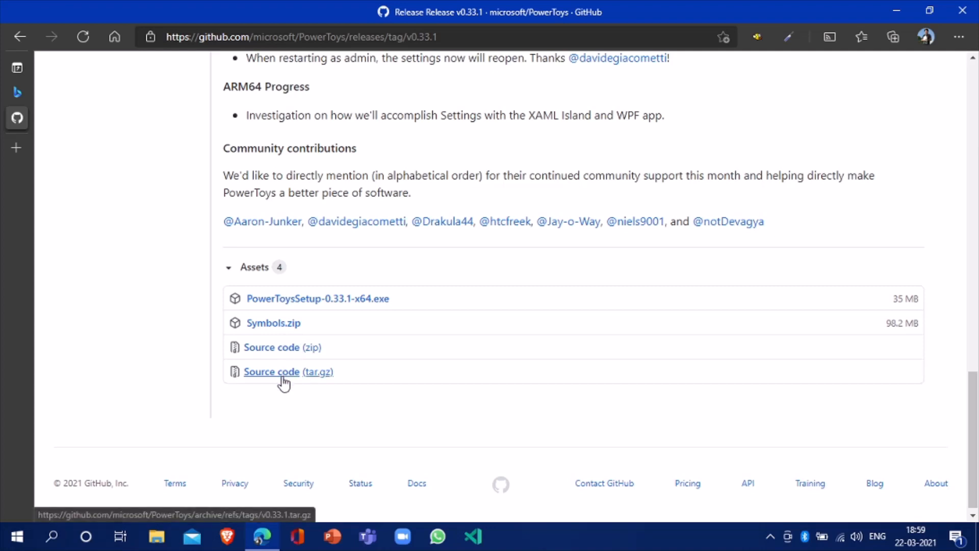
click(370, 304)
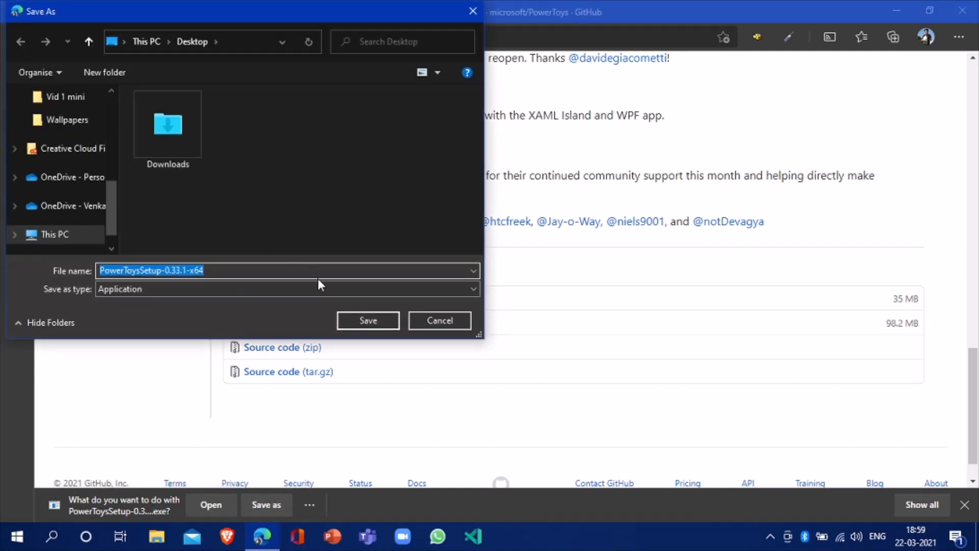
click(362, 321)
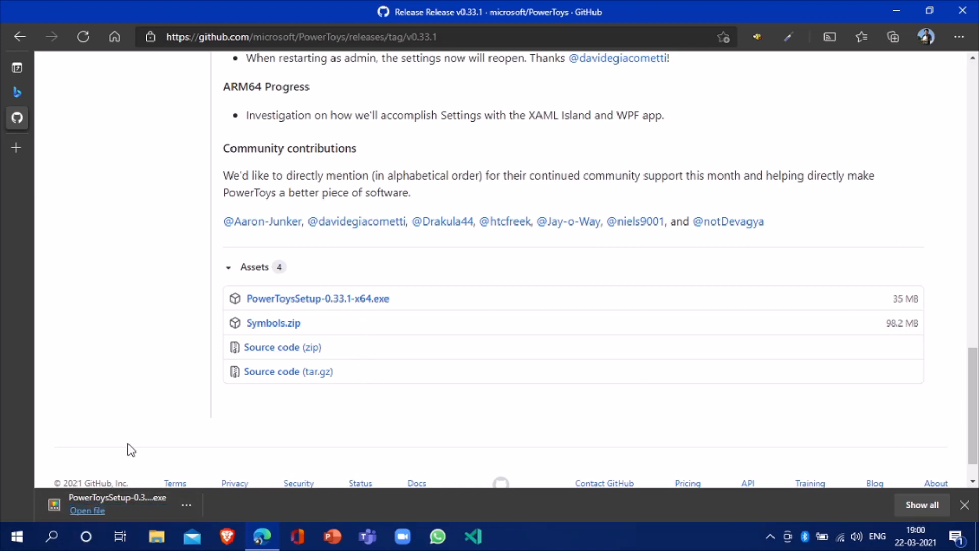
- Install PowerToys (Preview) in the default folder with automatic start at logon disabled, finish the setup and return to the desktop
click(136, 497)
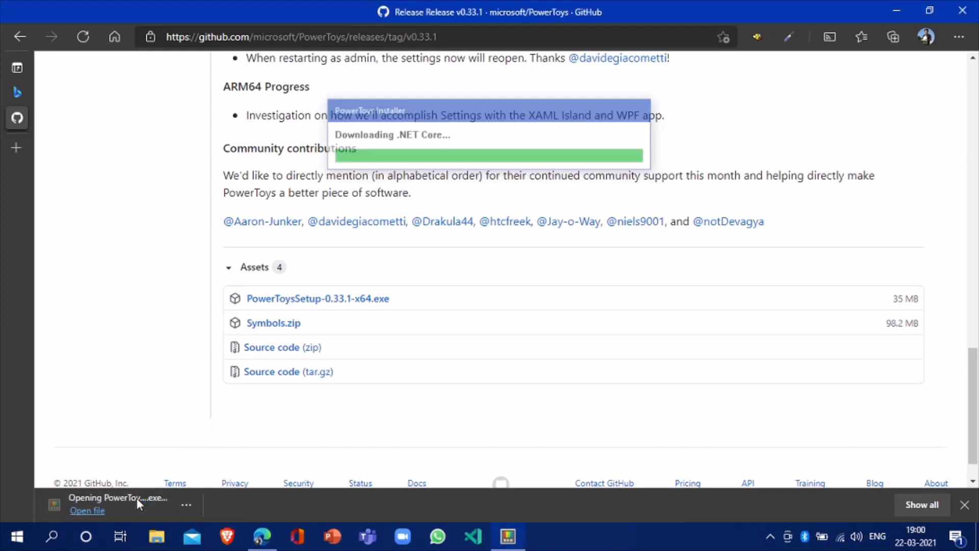
click(567, 381)
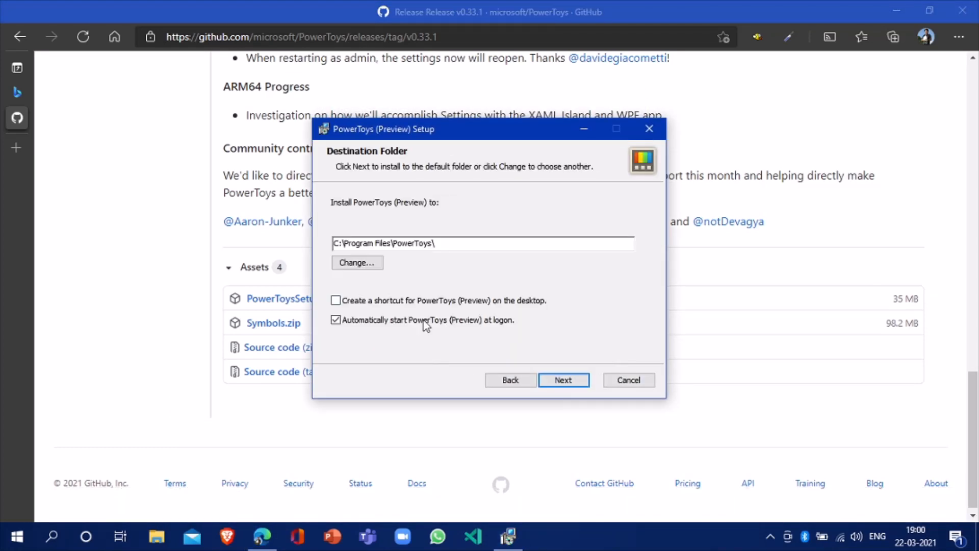
click(336, 321)
click(584, 380)
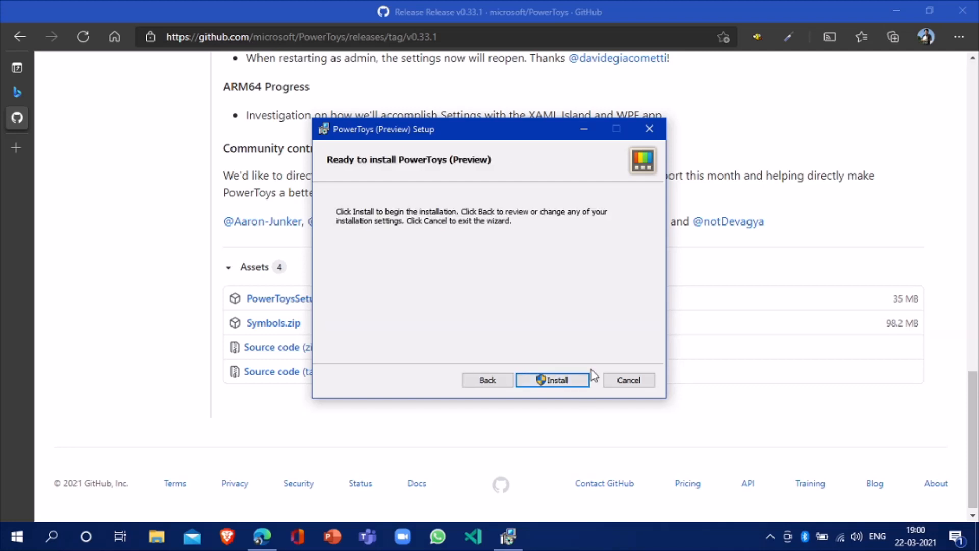
click(584, 380)
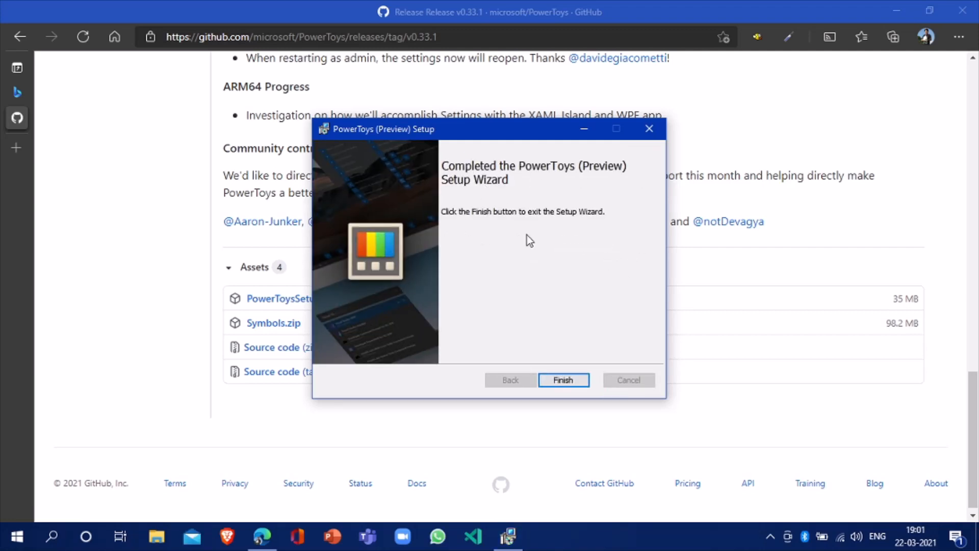
click(573, 380)
key(super+d)
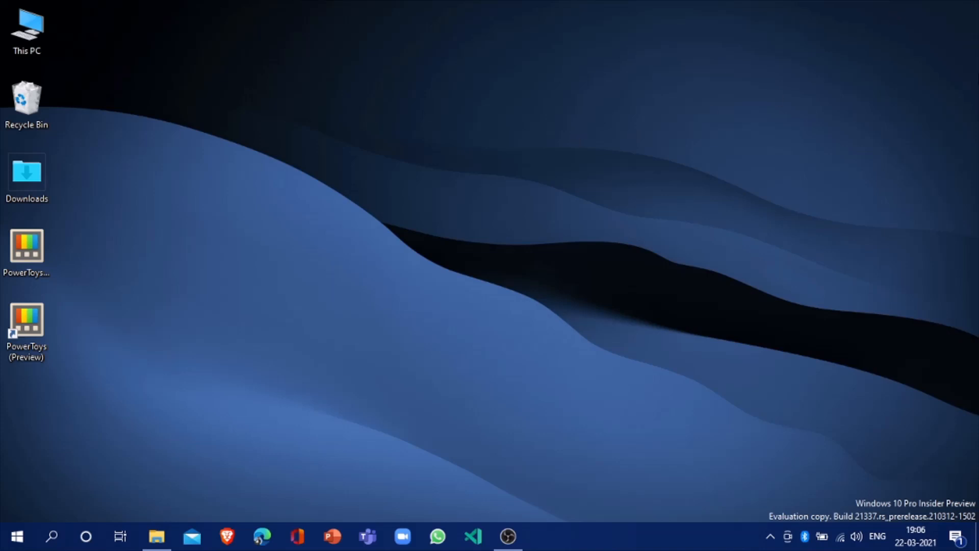
- Find PowerToys (Preview) through Windows search and launch it
click(20, 326)
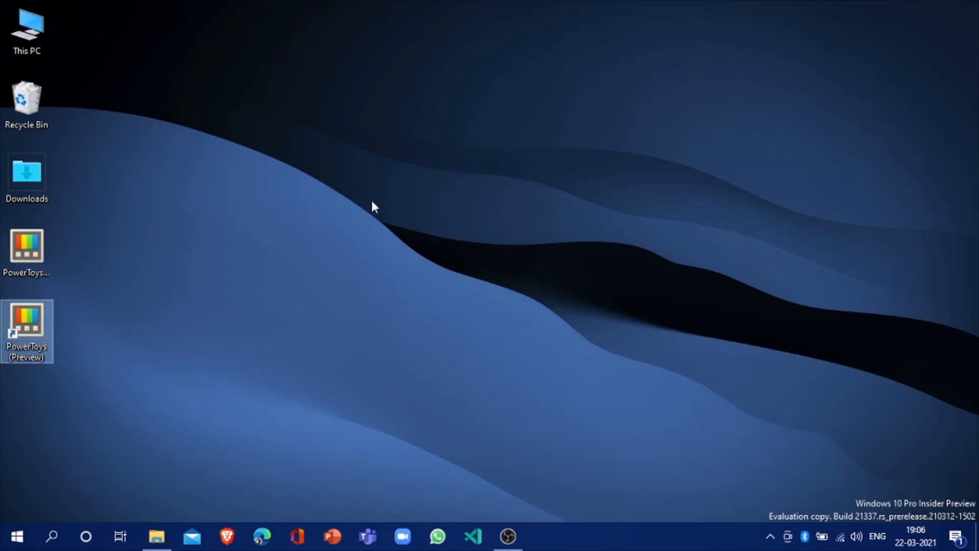
key(super)
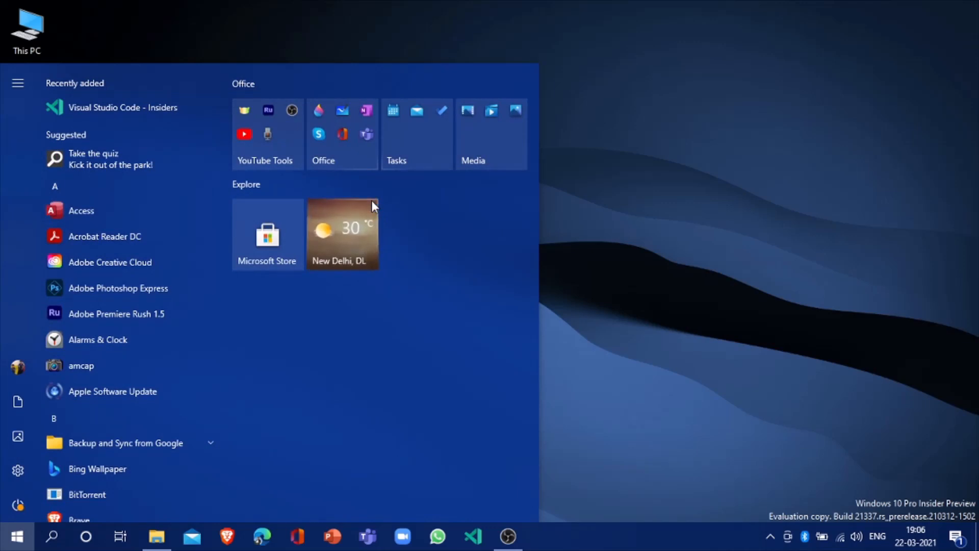
text(powertoys)
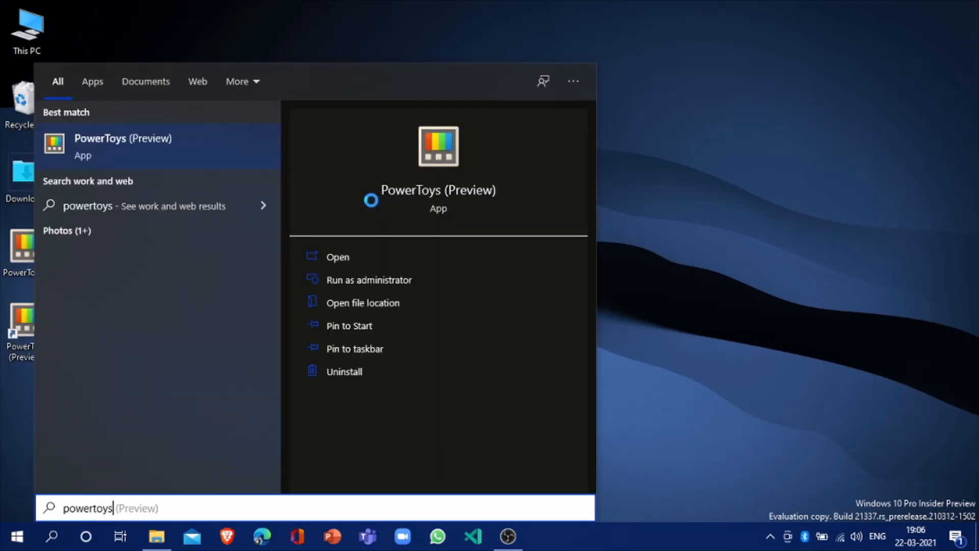
key(Return)
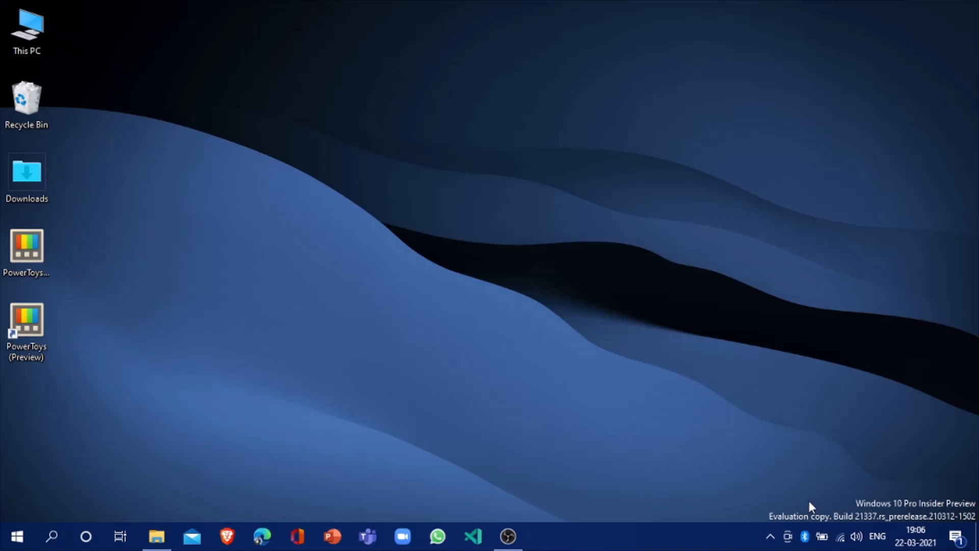
- Open the PowerToys Settings window from its background icon and move the window higher on the desktop
click(771, 535)
click(784, 484)
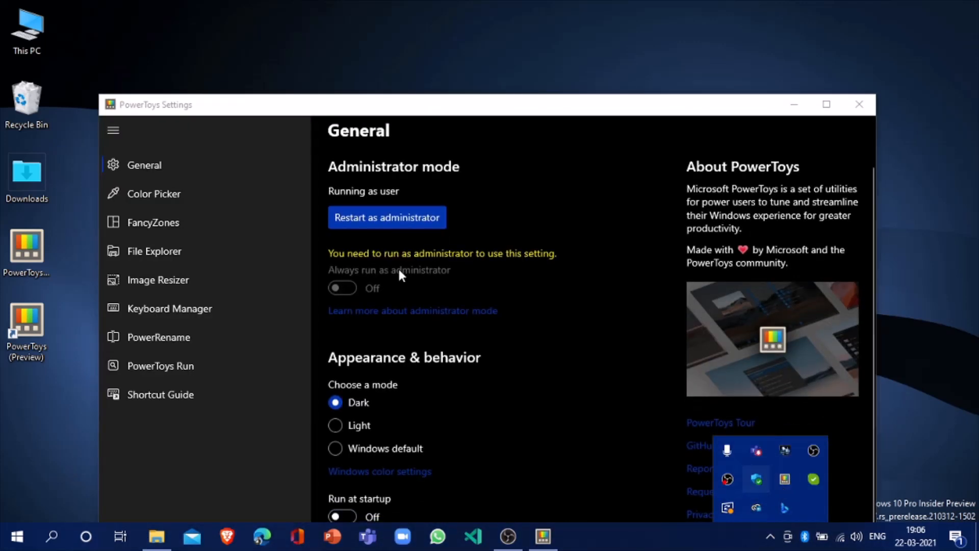
click(944, 233)
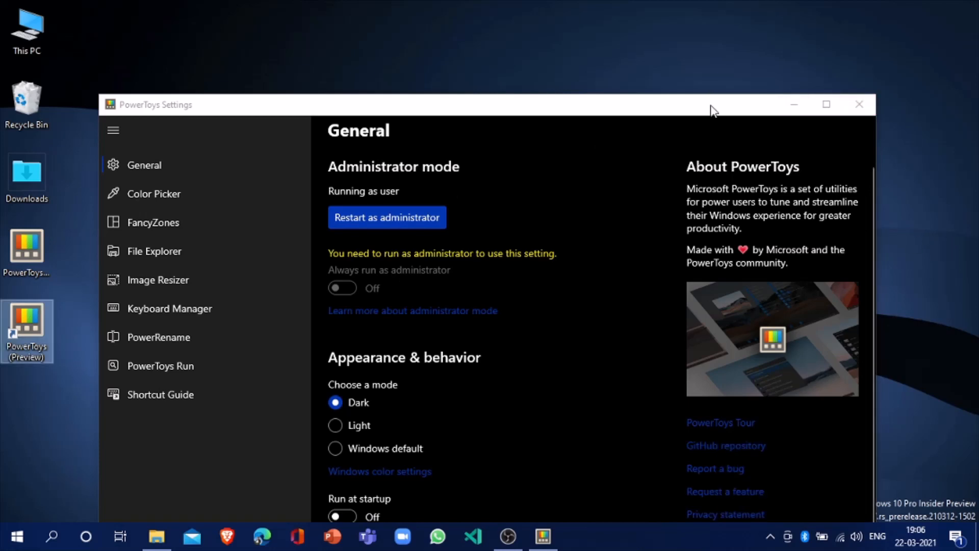
drag(711, 109, 680, 1)
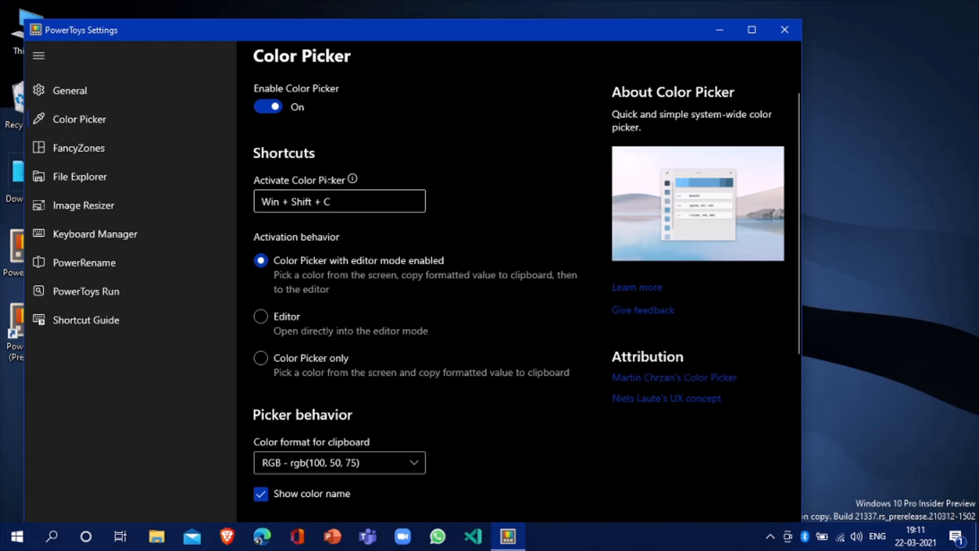
- Activate Color Picker and sample a dark blue from the upper part of the desktop wallpaper
mouse_move(353, 179)
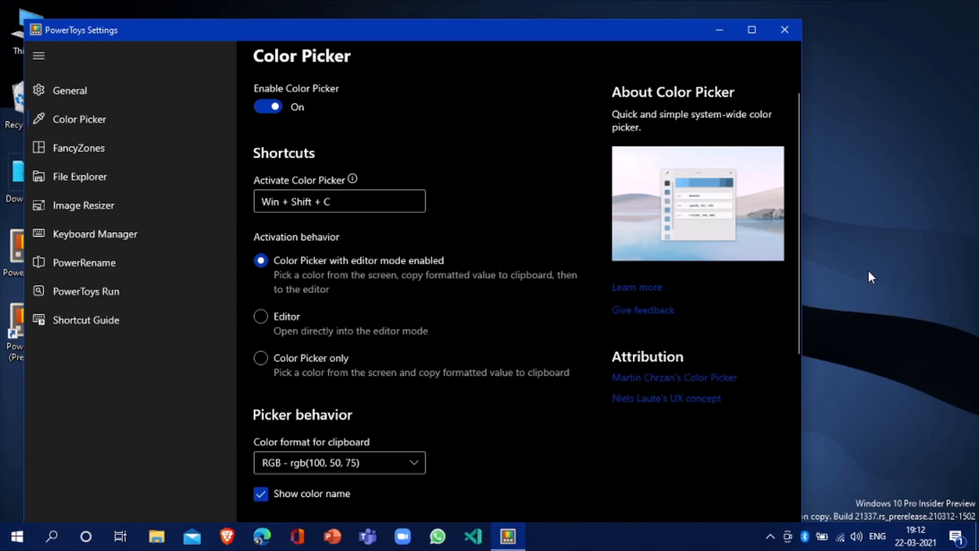
key(super)
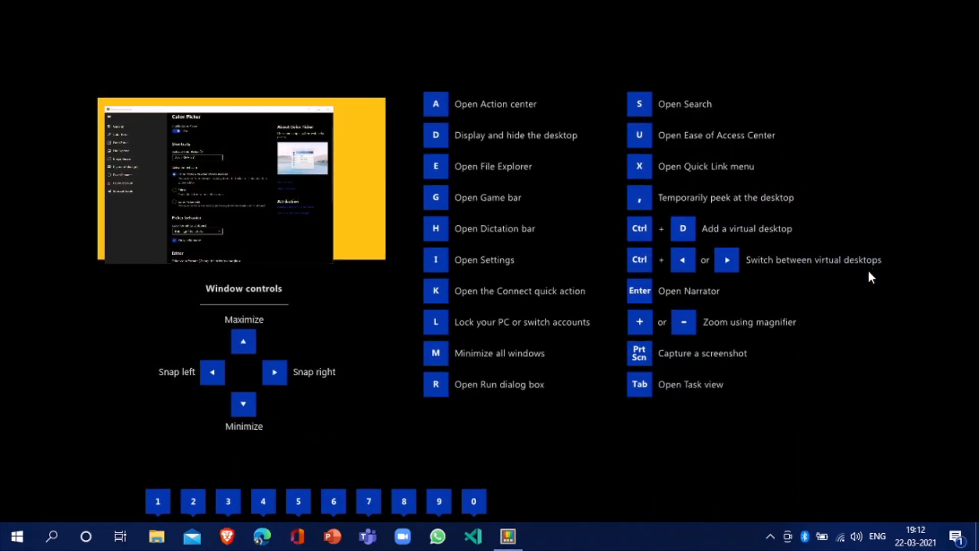
key(super+shift+c)
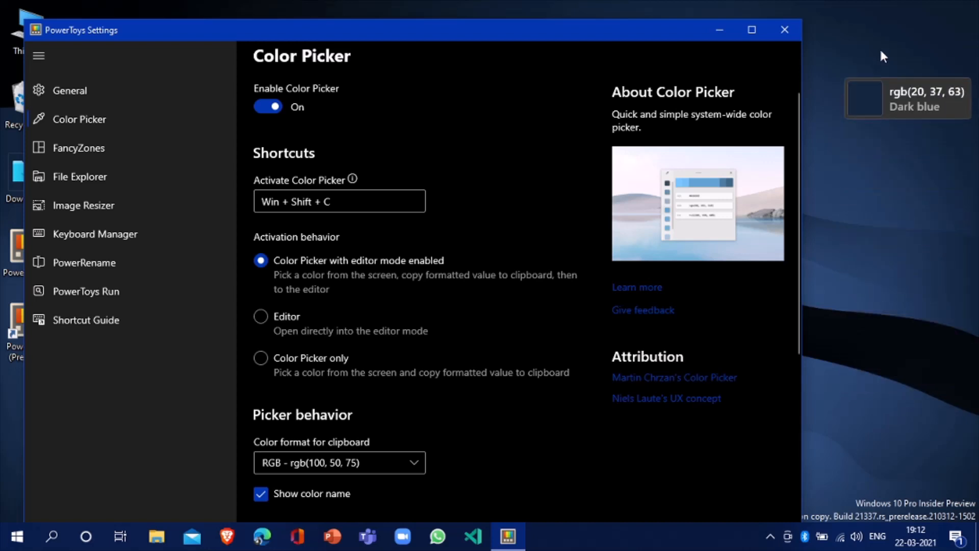
click(907, 21)
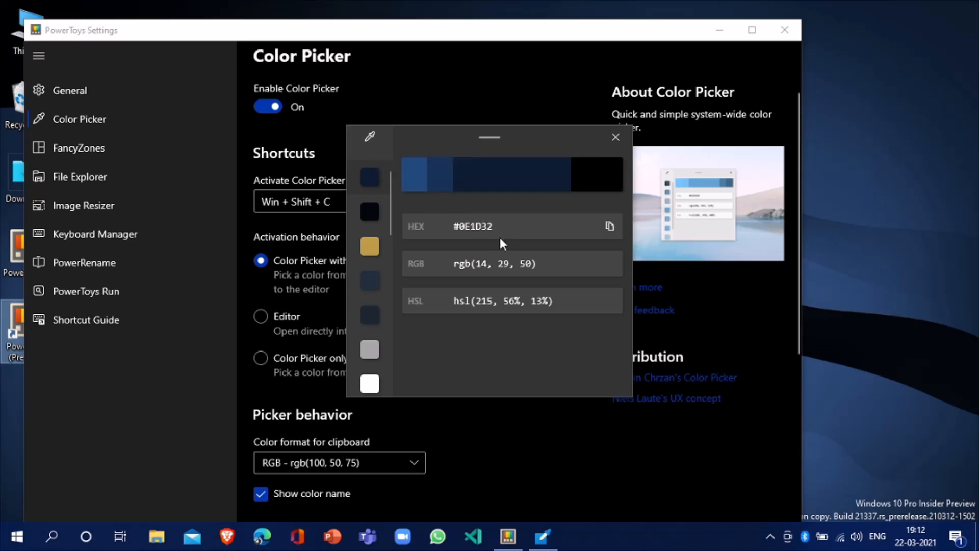
- Sample a second blue from the wallpaper beside the settings window, and close the color editor
click(367, 136)
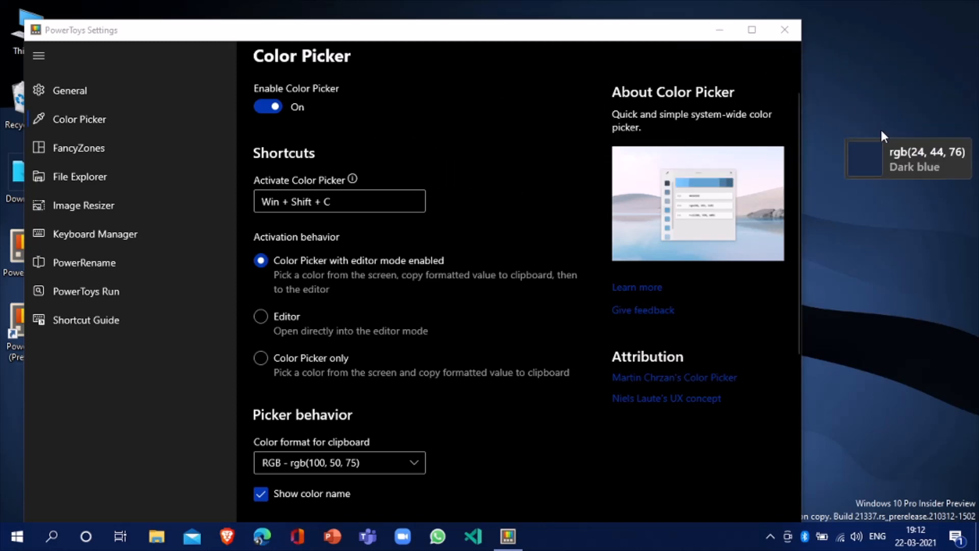
click(878, 247)
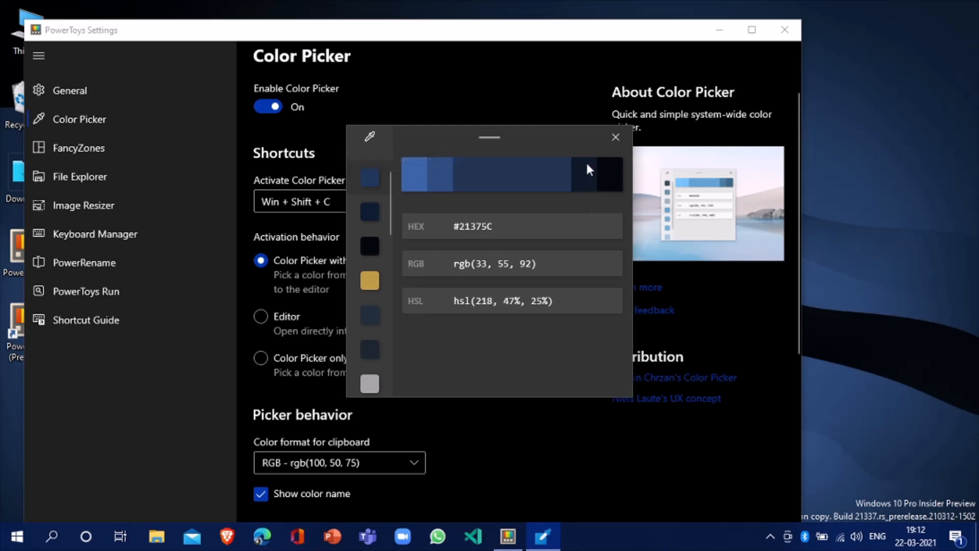
click(623, 139)
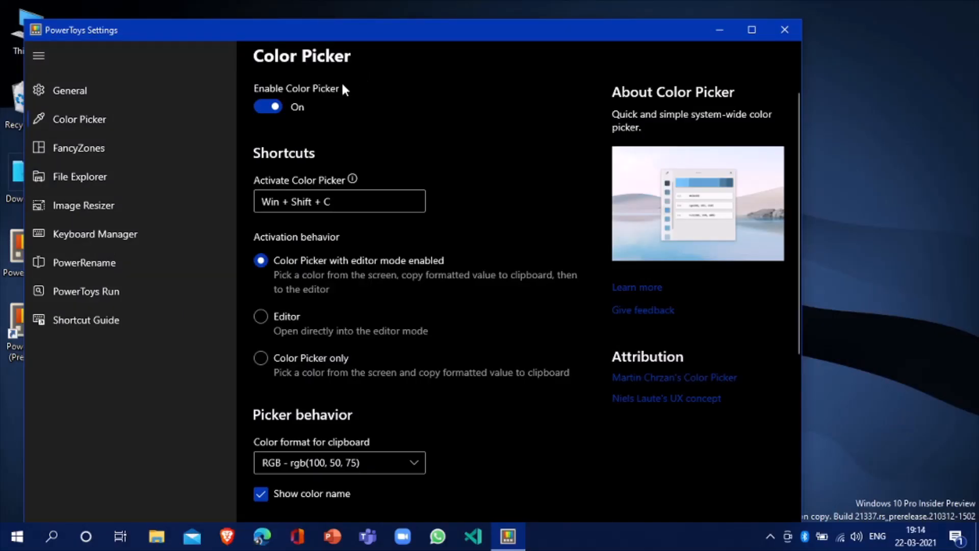
- Open the FancyZones settings and review the layout editor, zone behavior and window behavior options
click(120, 150)
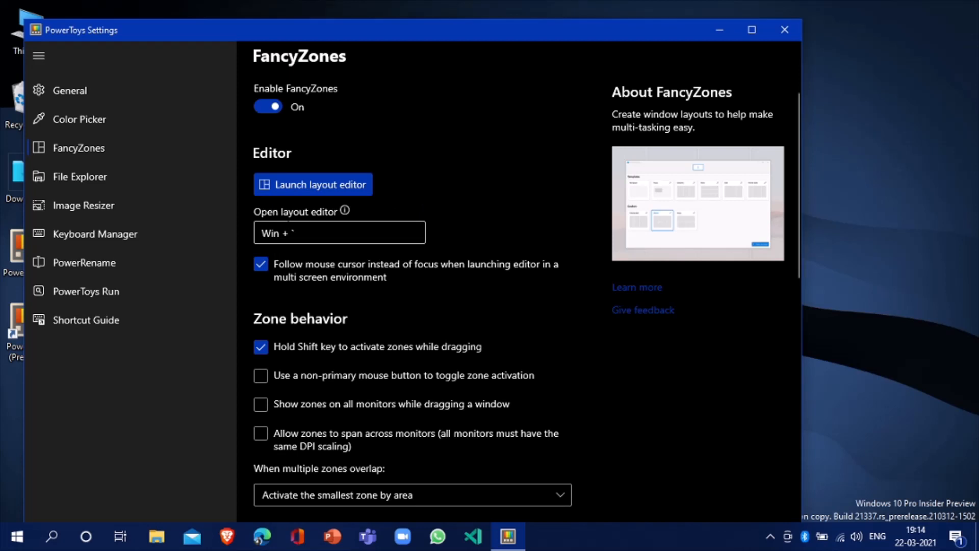
mouse_move(345, 210)
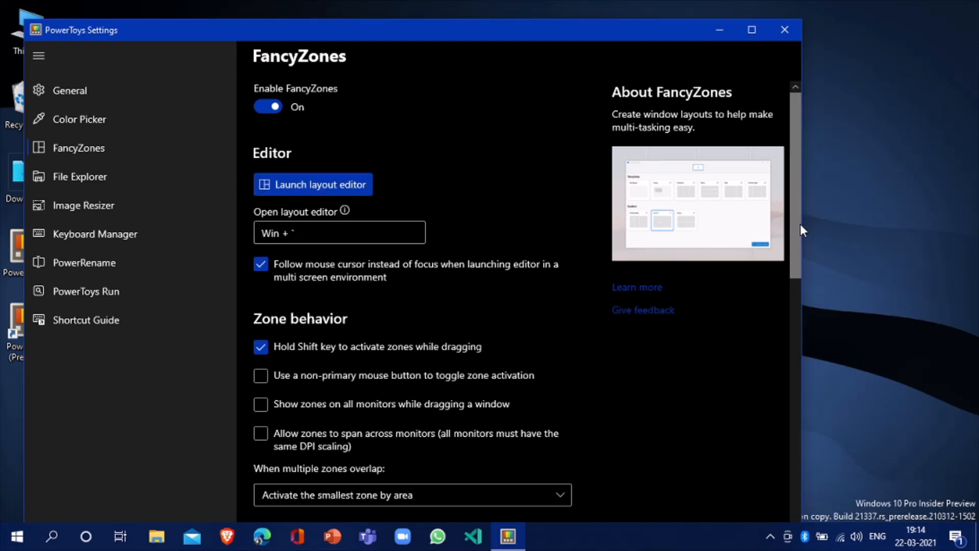
drag(800, 225, 805, 286)
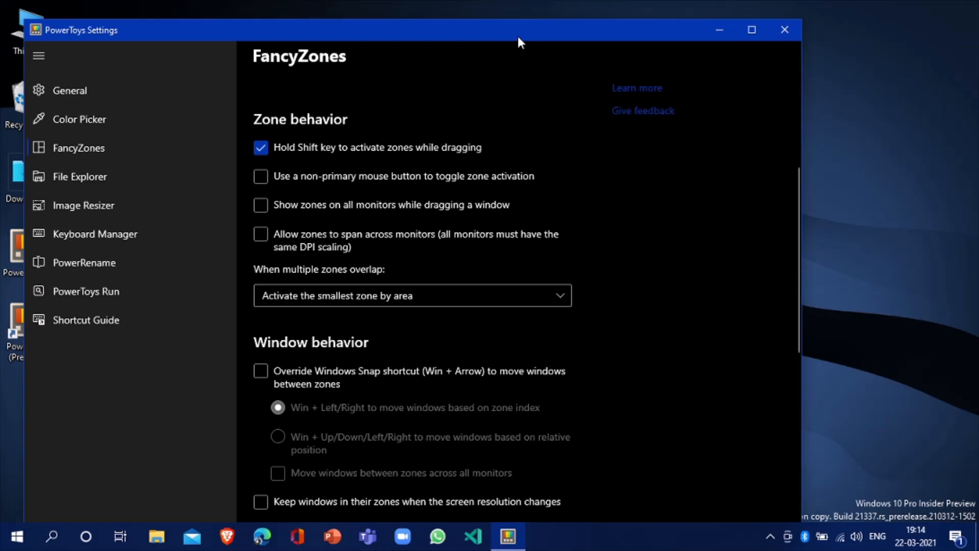
- Snap the PowerToys Settings window into the middle FancyZones zone, and move it on to the right-hand zone
drag(518, 37, 586, 52)
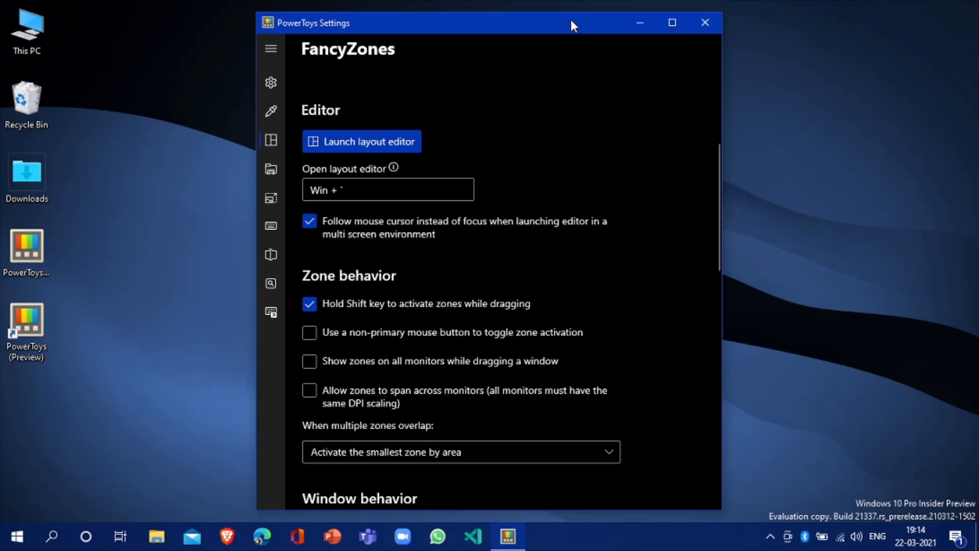
drag(571, 21, 815, 83)
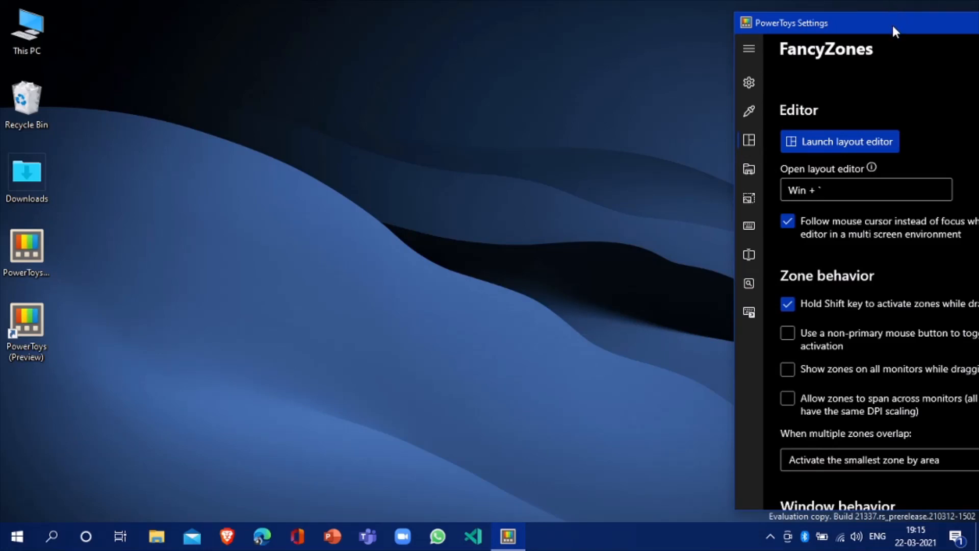
- Move the PowerToys Settings window out of the right-hand zone back towards the middle of the desktop
drag(893, 25, 487, 68)
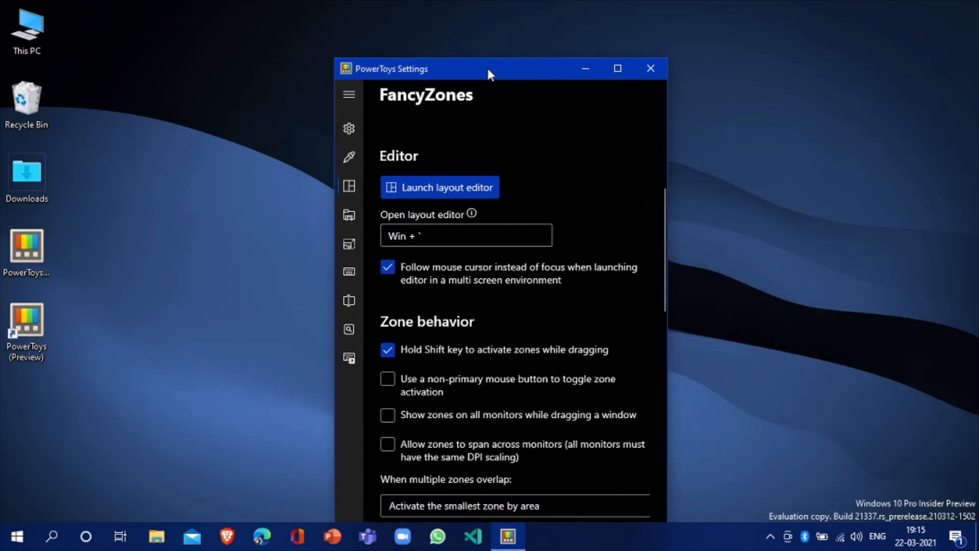
click(608, 67)
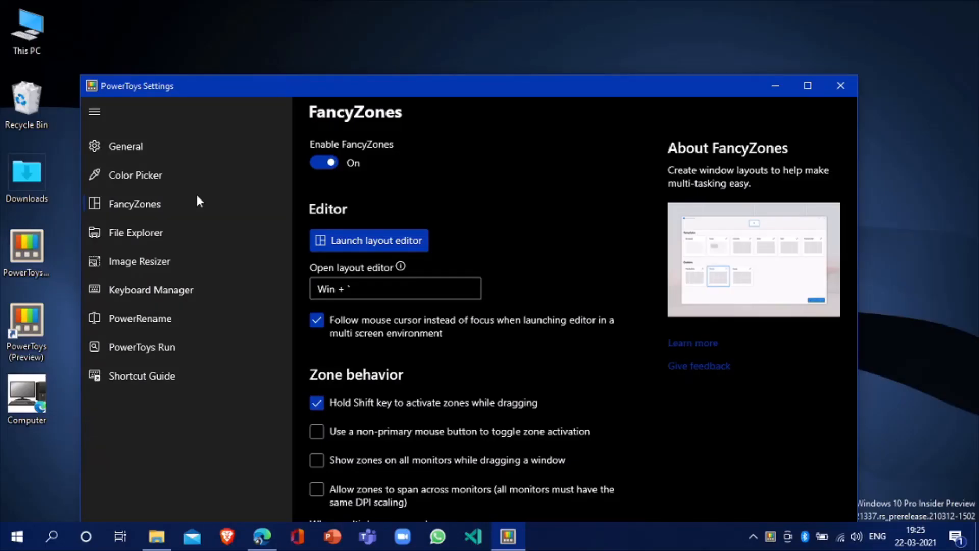
- Review the File Explorer settings, and restart PowerToys as administrator from the General settings
click(174, 236)
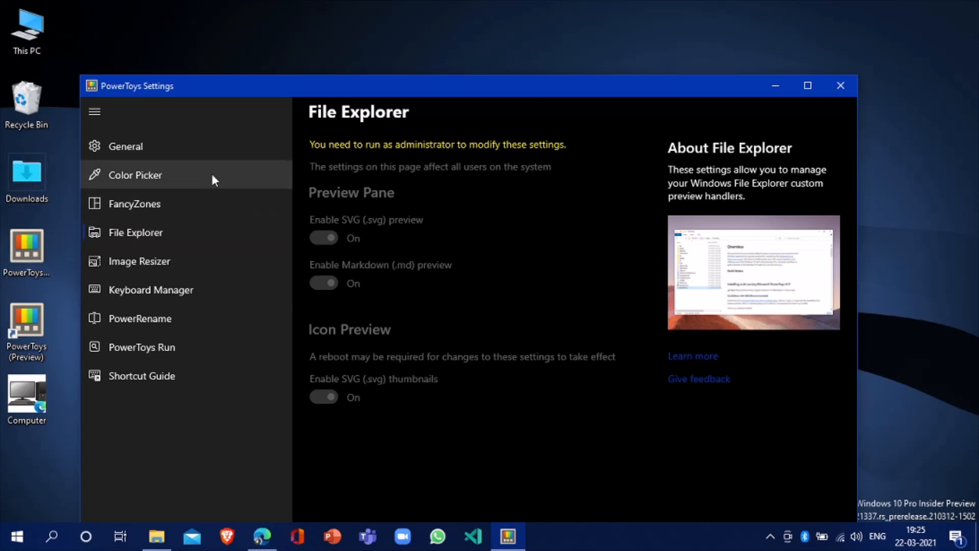
click(203, 159)
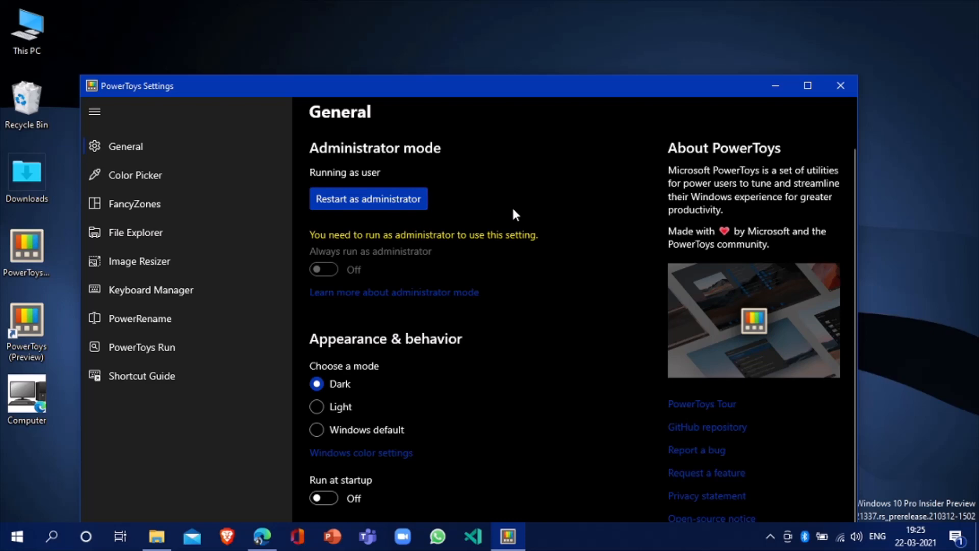
click(400, 201)
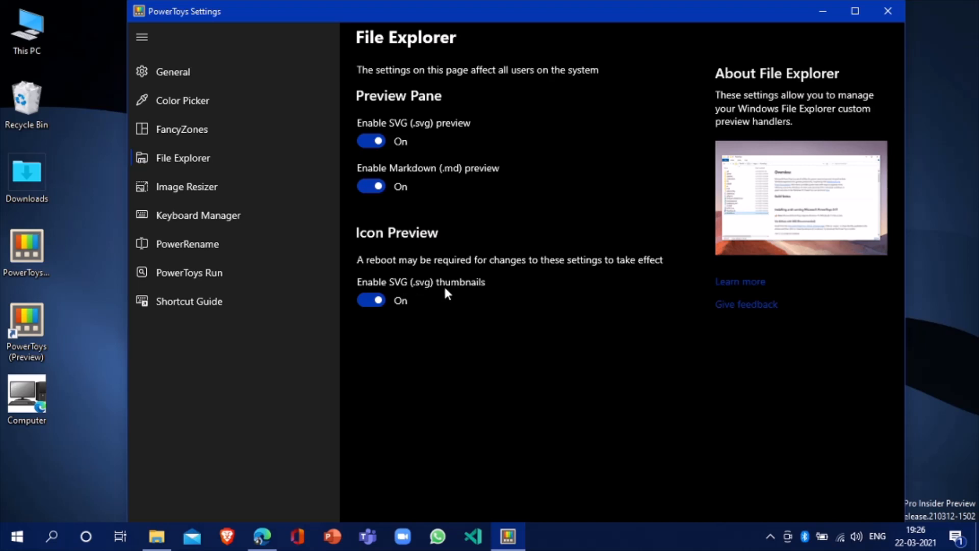
- Turn off SVG preview, Markdown preview and SVG thumbnails, and check the Computer file's preview in the Desktop folder
click(377, 143)
click(378, 184)
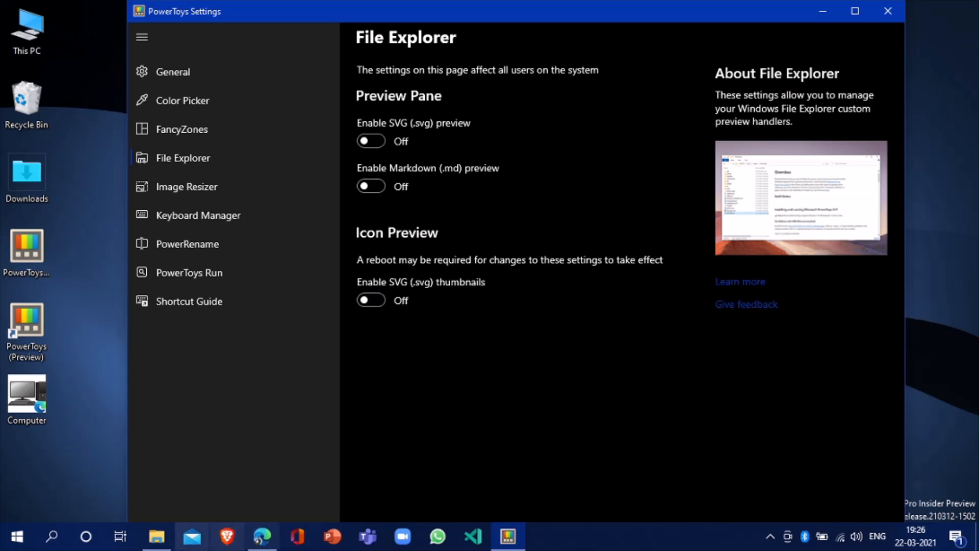
click(161, 547)
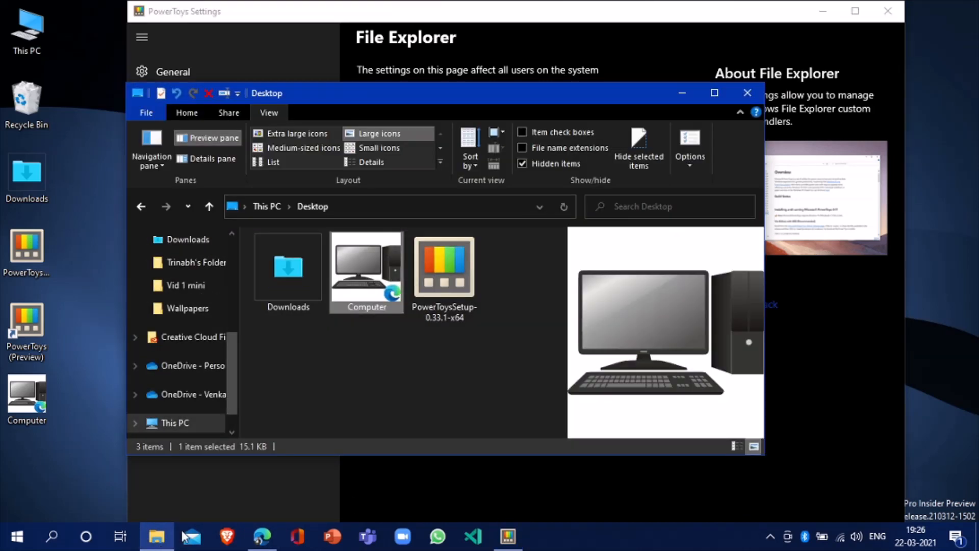
click(264, 207)
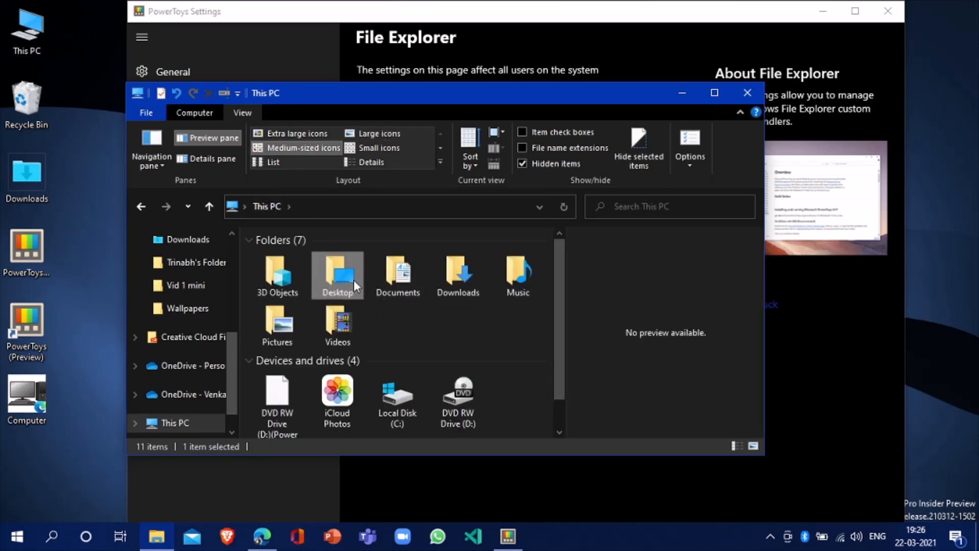
double_click(354, 280)
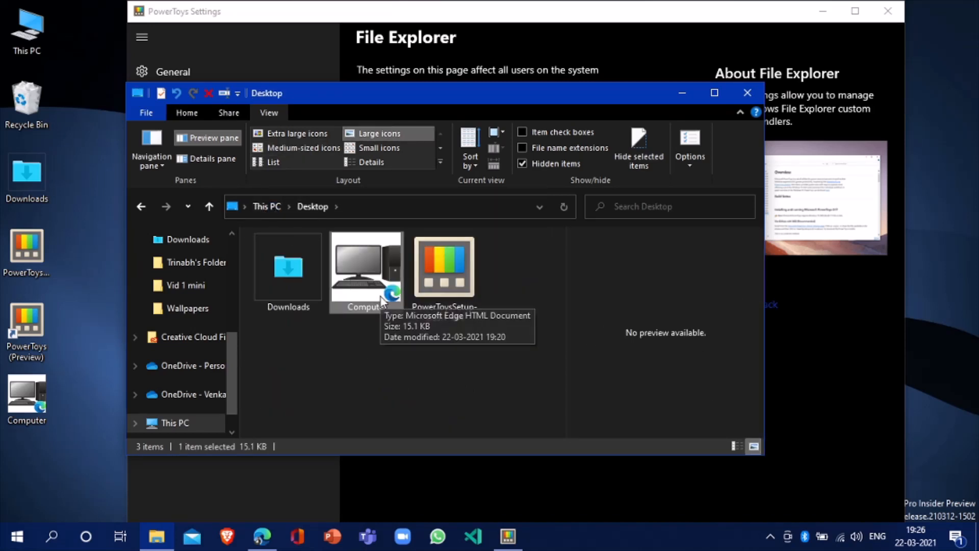
- Turn SVG preview, Markdown preview and SVG thumbnails back on, and return to the File Explorer window
click(682, 93)
click(371, 186)
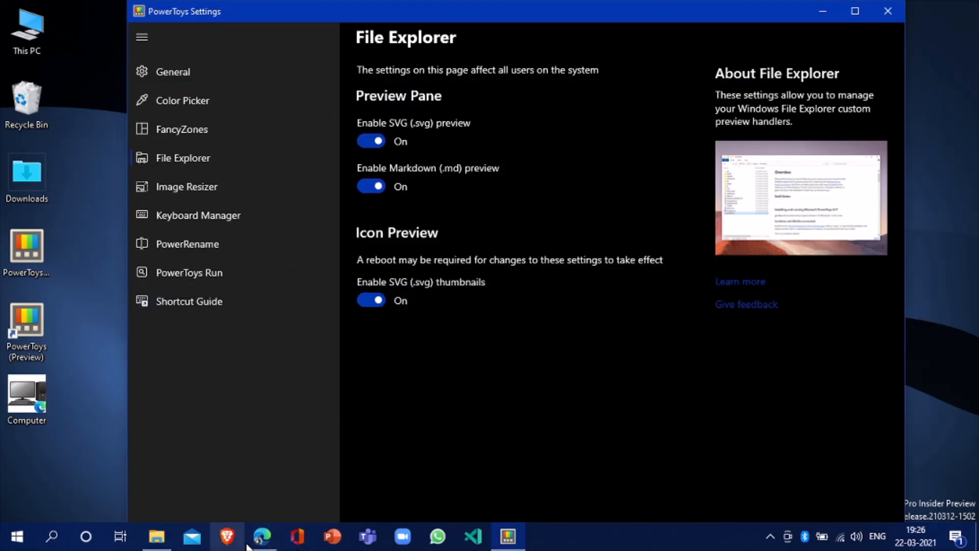
click(157, 536)
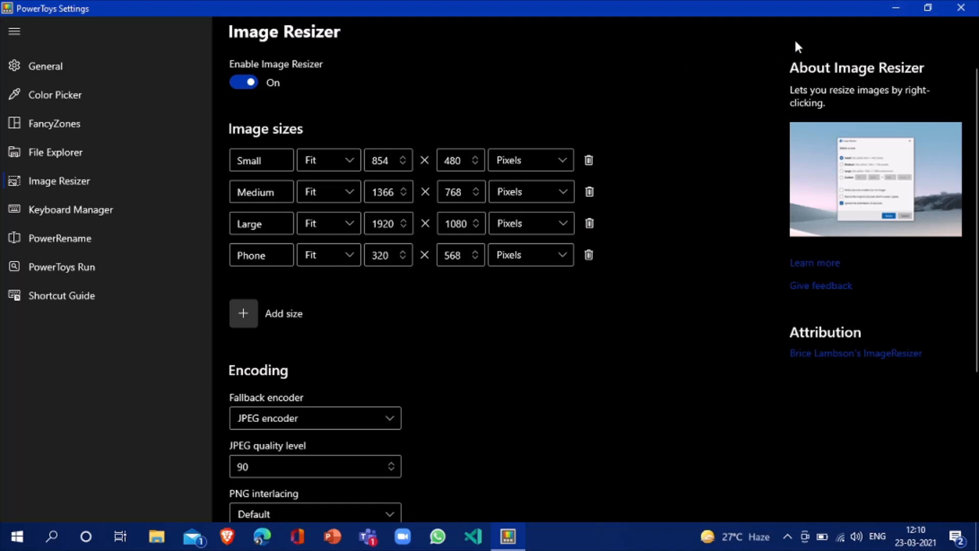
- Check the image dimensions in the detailed properties of the PowerToys TN picture on the desktop
click(886, 4)
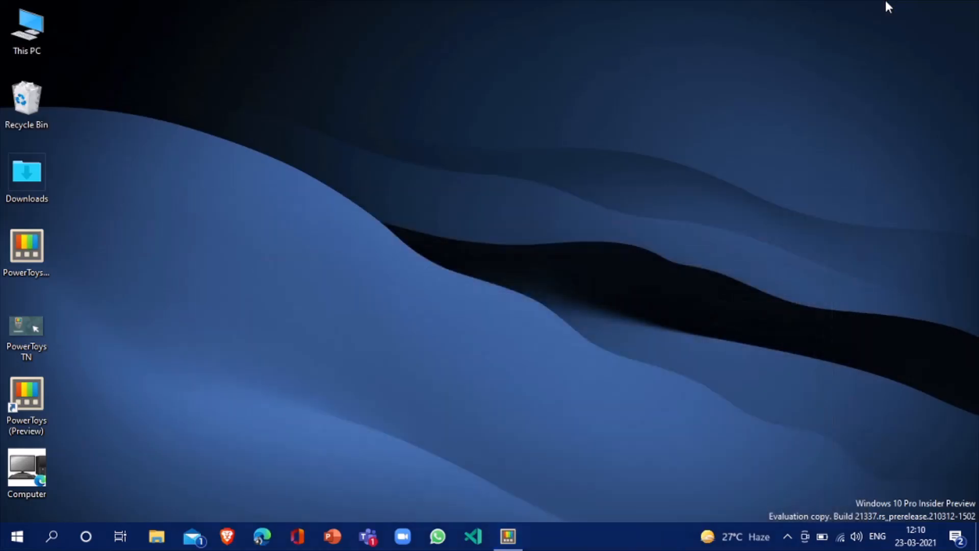
double_click(29, 326)
right_click(28, 327)
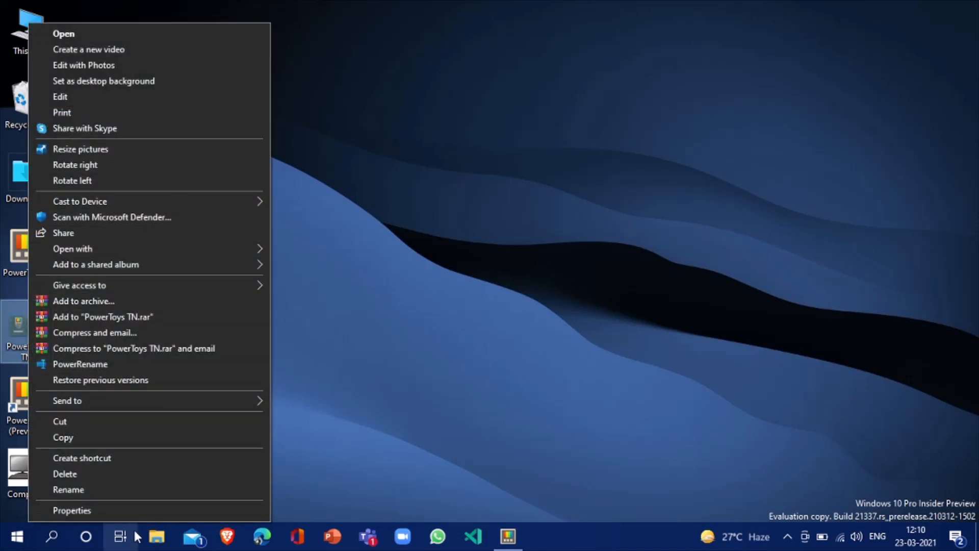
click(137, 509)
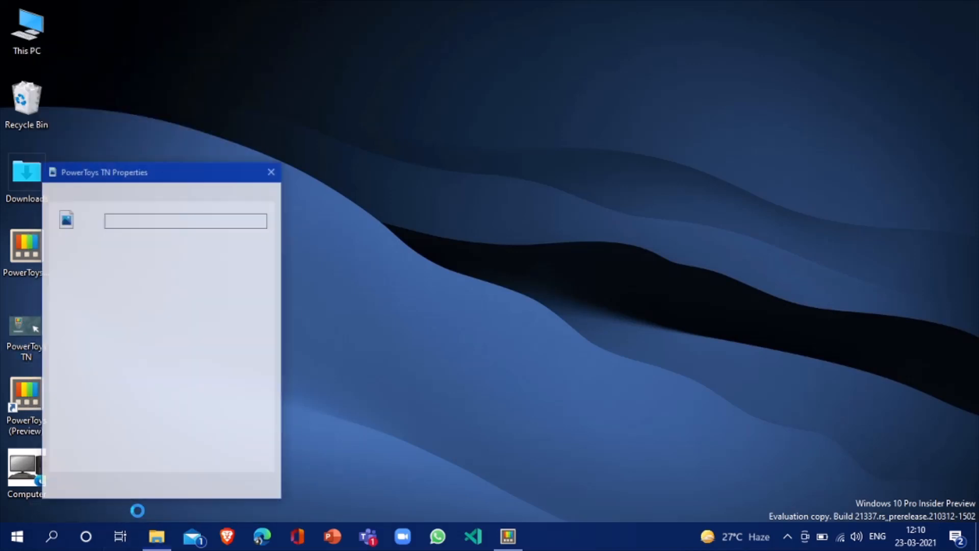
click(126, 185)
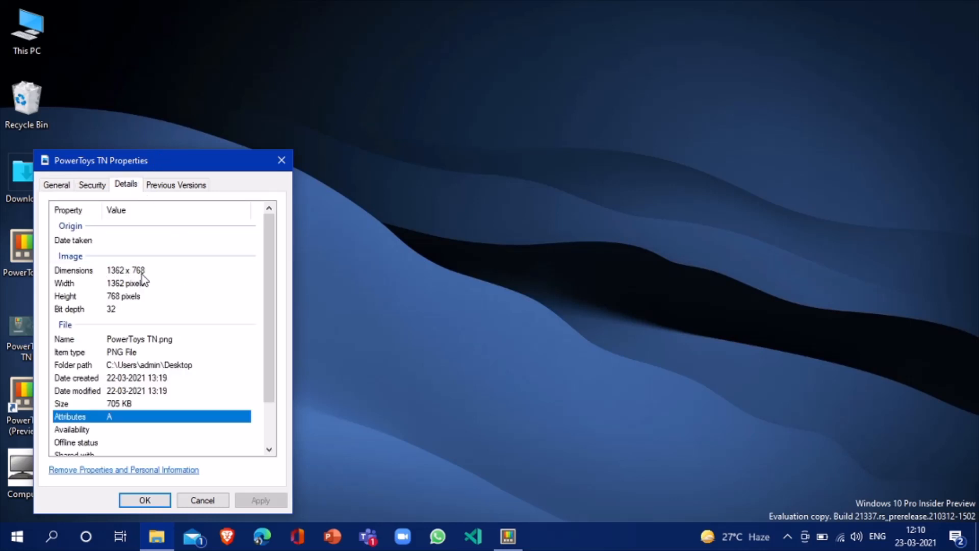
click(154, 500)
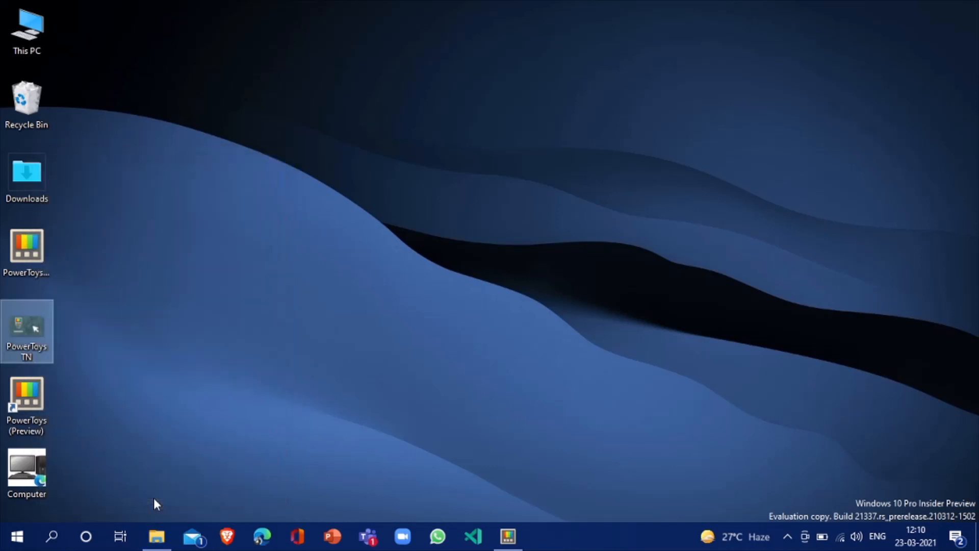
- Create a copy of the PowerToys TN picture resized to Small (854 × 480 pixels) with Image Resizer
right_click(19, 328)
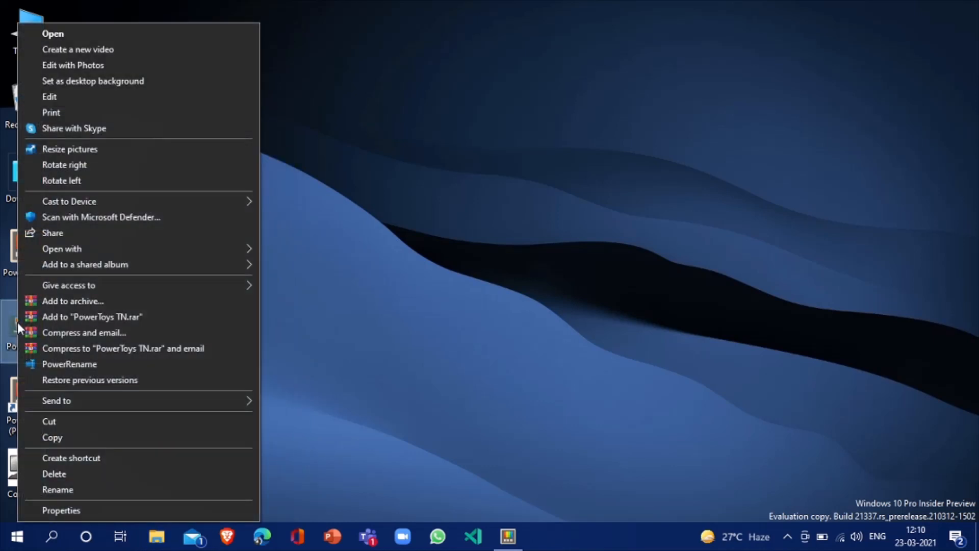
click(112, 158)
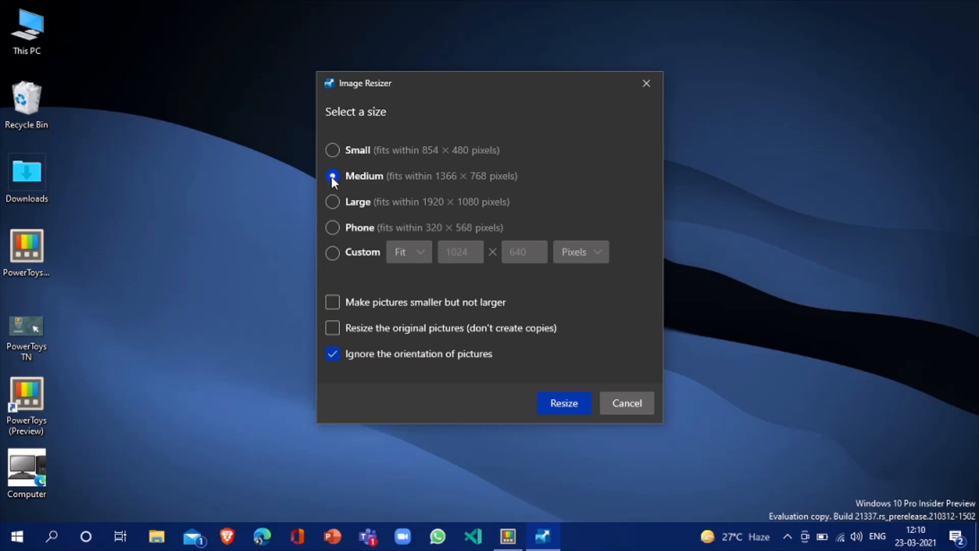
click(332, 149)
click(570, 410)
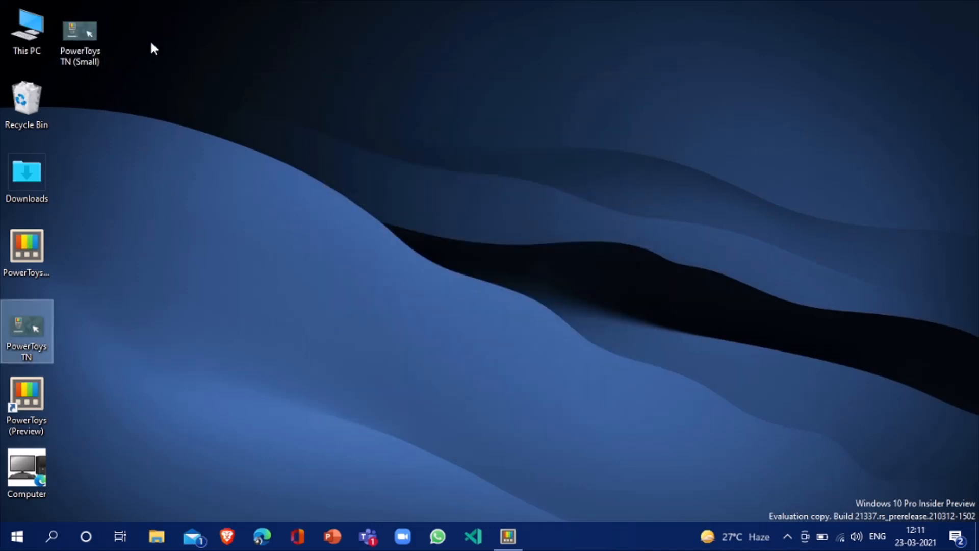
mouse_move(93, 69)
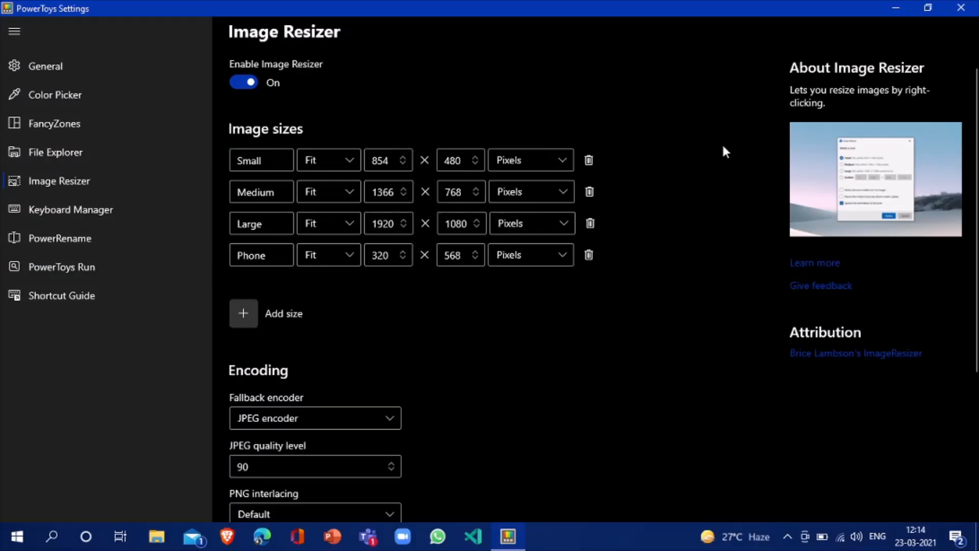
- View the Keyboard Manager and PowerRename settings, and open PowerRename for the PowerToys TN and PowerToys TN (Small) pictures
click(84, 220)
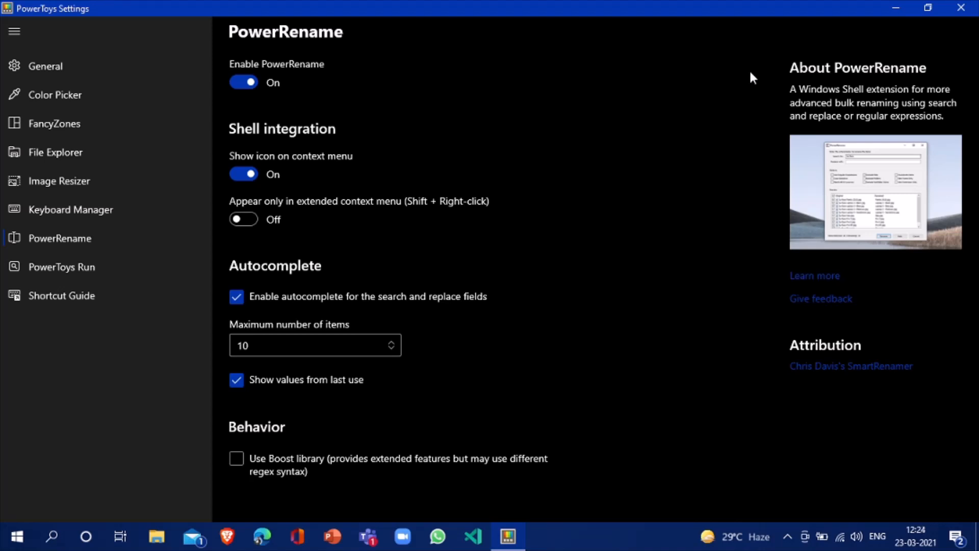
click(893, 2)
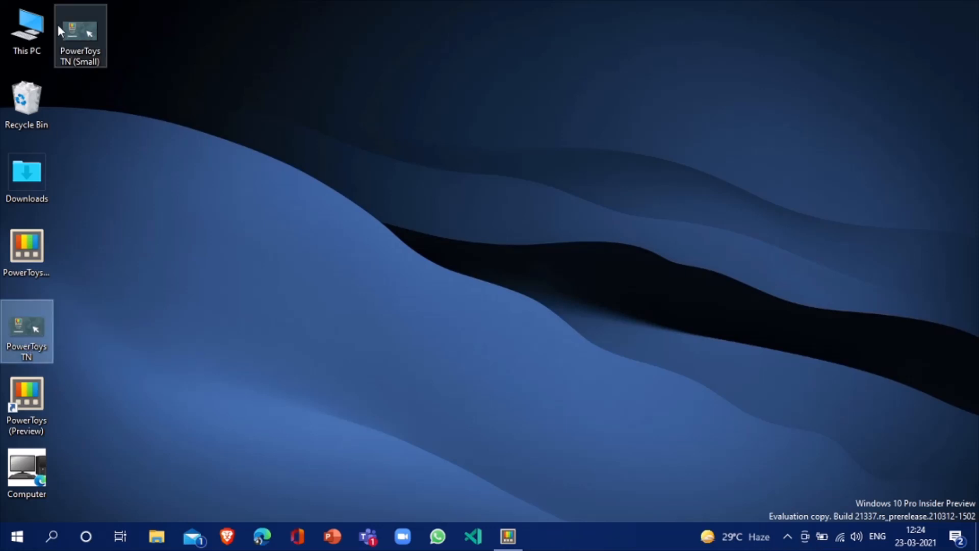
mouse_move(57, 29)
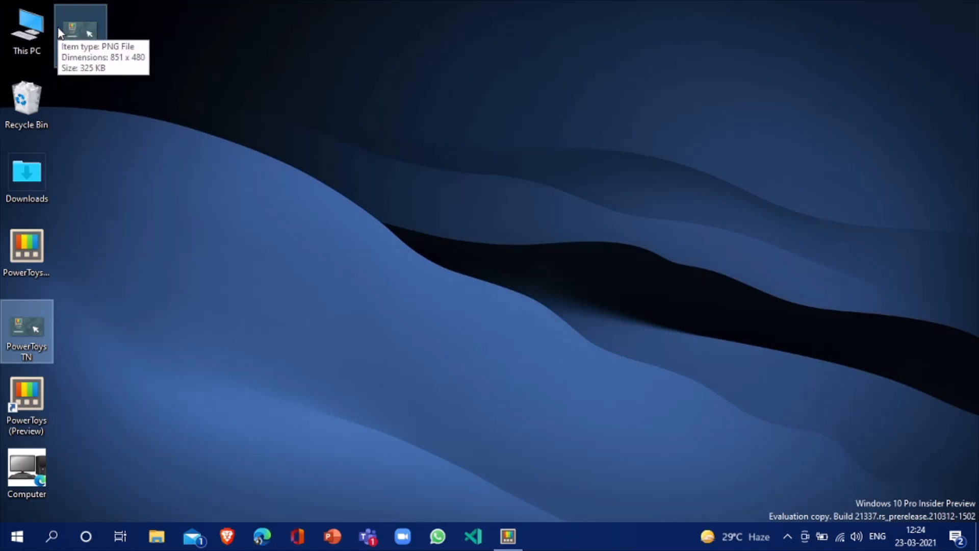
double_click(87, 31)
right_click(98, 36)
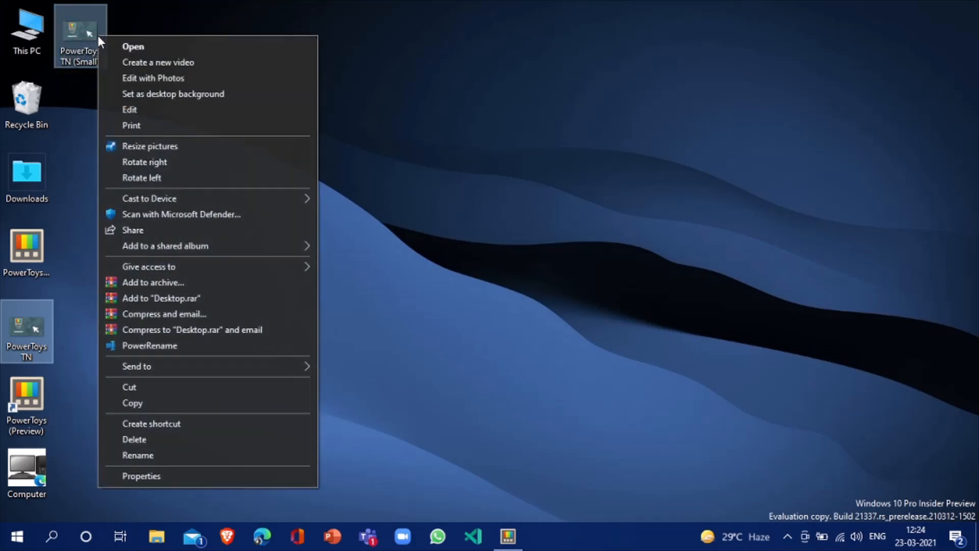
click(198, 342)
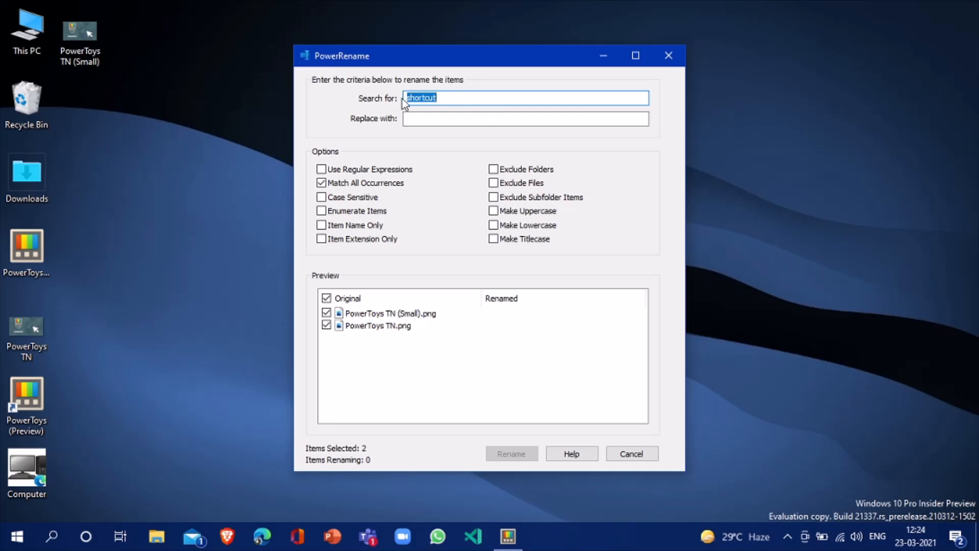
- Replace the PowerRename search text with "powertoys"
click(443, 98)
key(BackSpace)
key(BackSpace)
key(BackSpace)
key(BackSpace)
key(BackSpace)
key(BackSpace)
key(BackSpace)
key(BackSpace)
text(po)
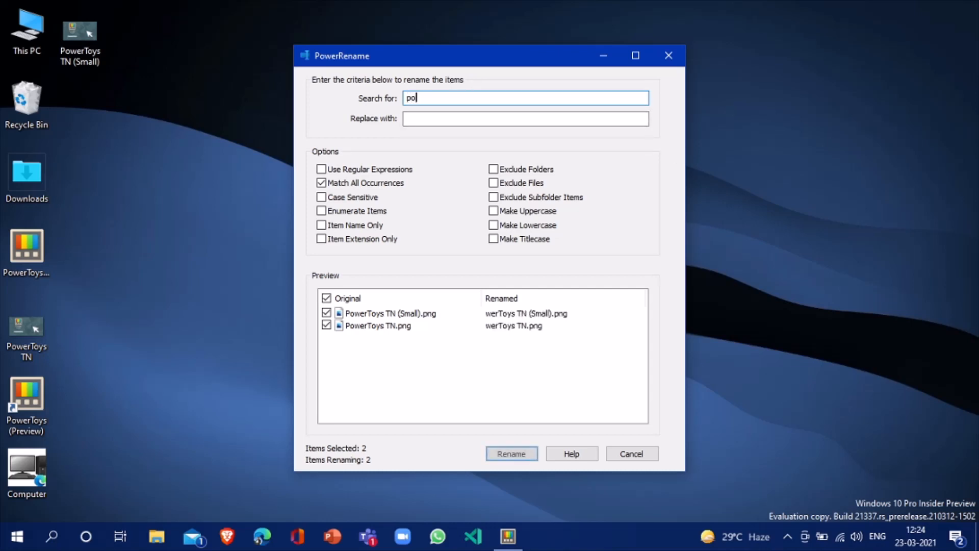
text(wertoys)
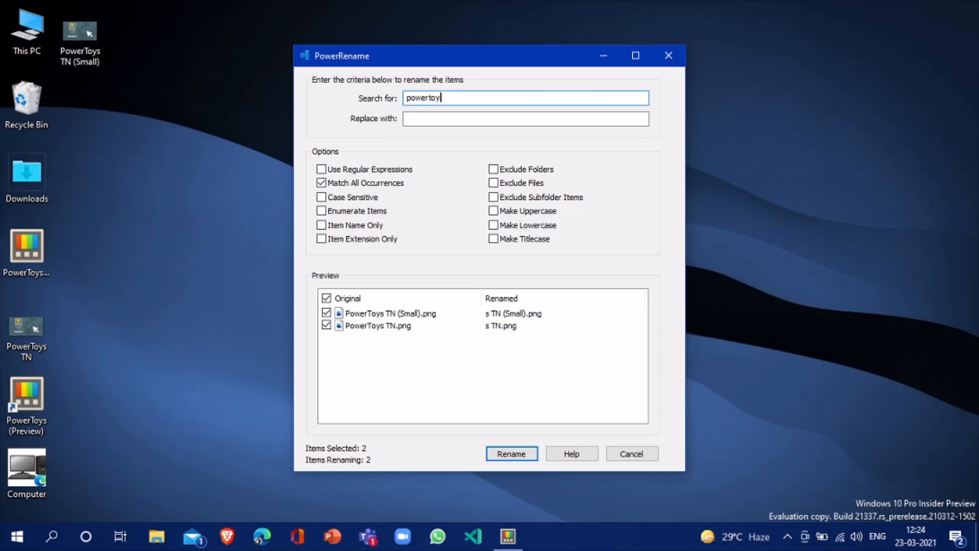
- Set the replacement text to "pt" and rename both pictures
click(494, 121)
text(pyt)
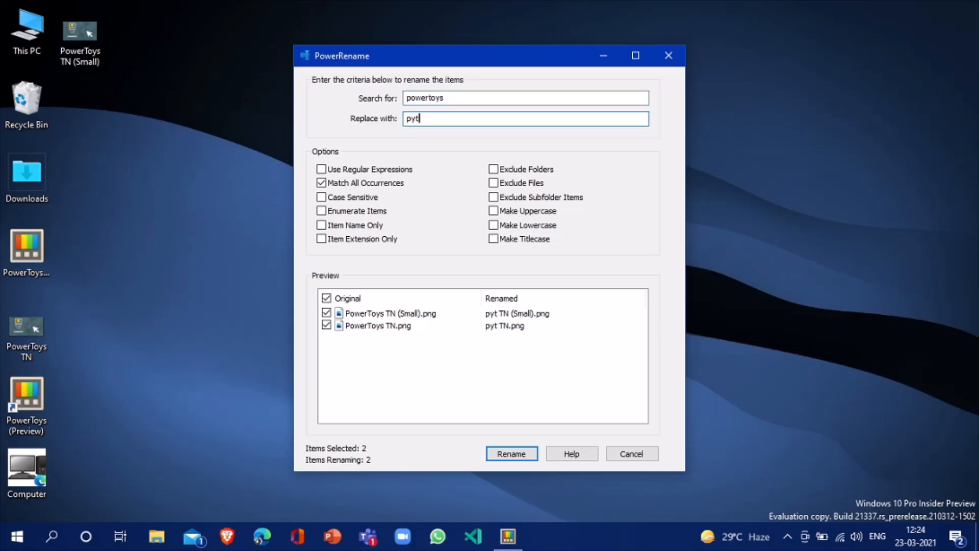
key(BackSpace)
key(BackSpace)
text(t)
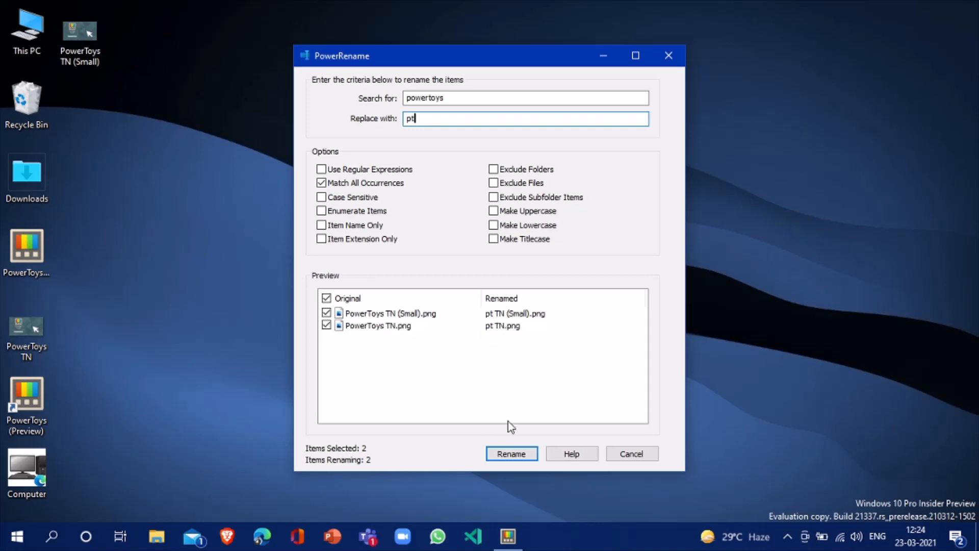
click(514, 455)
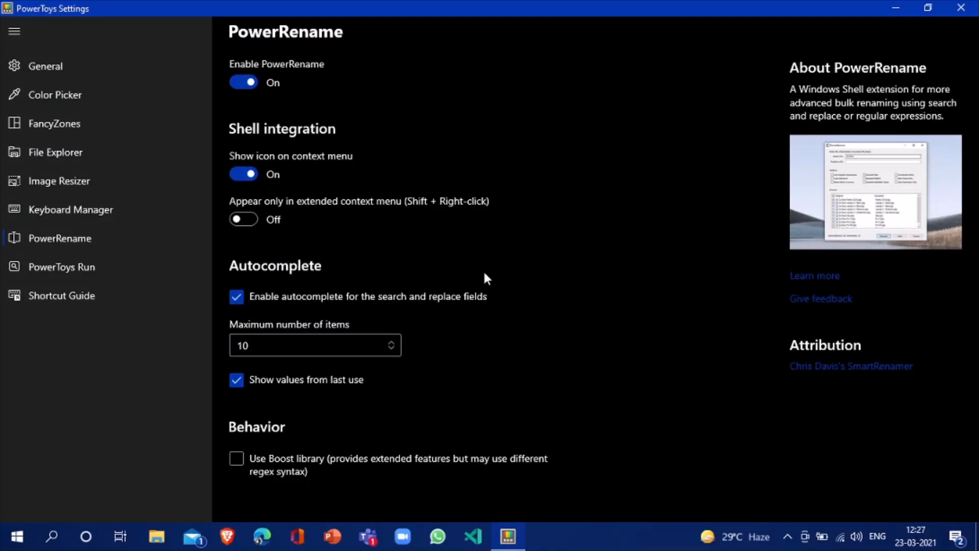
- Review the PowerToys Run settings, launch PowerToys Run and search for "zoom"
click(112, 278)
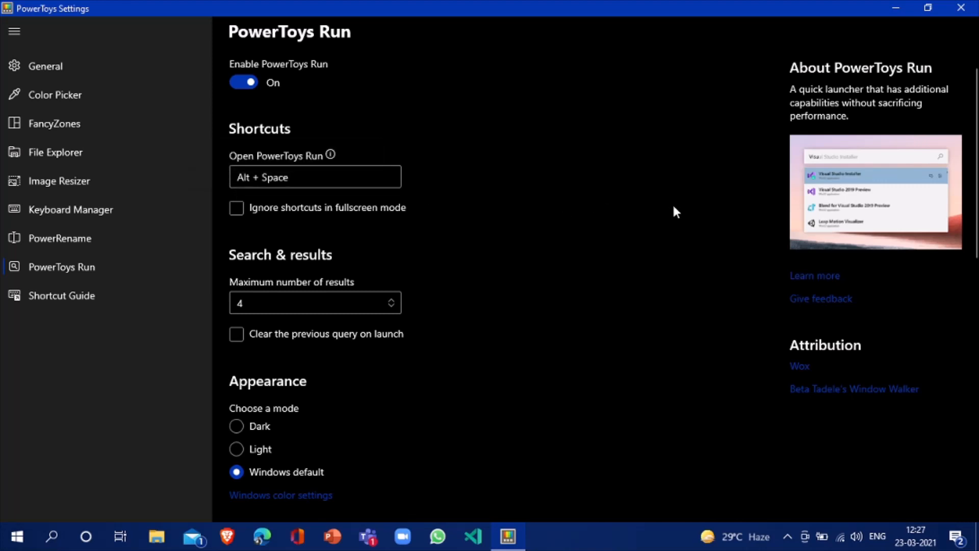
key(alt+space)
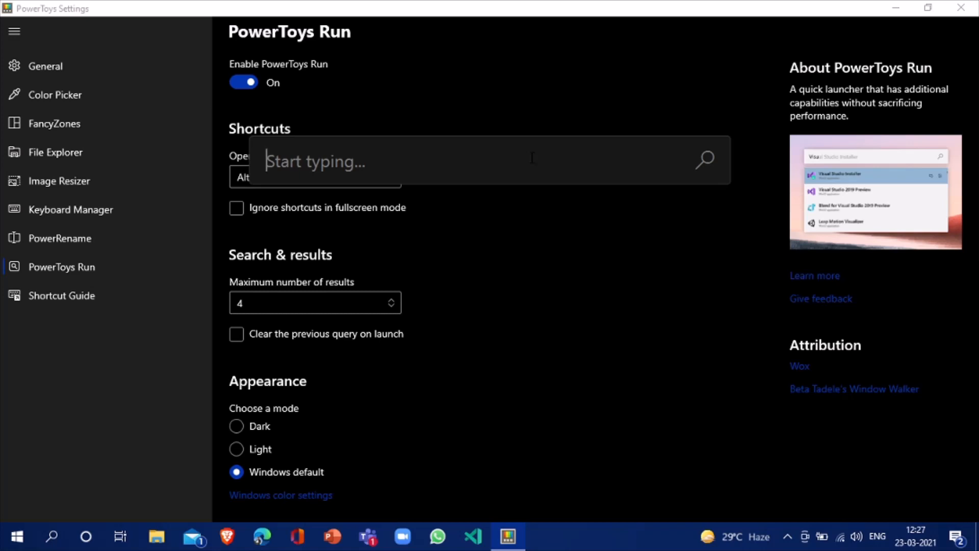
text(x)
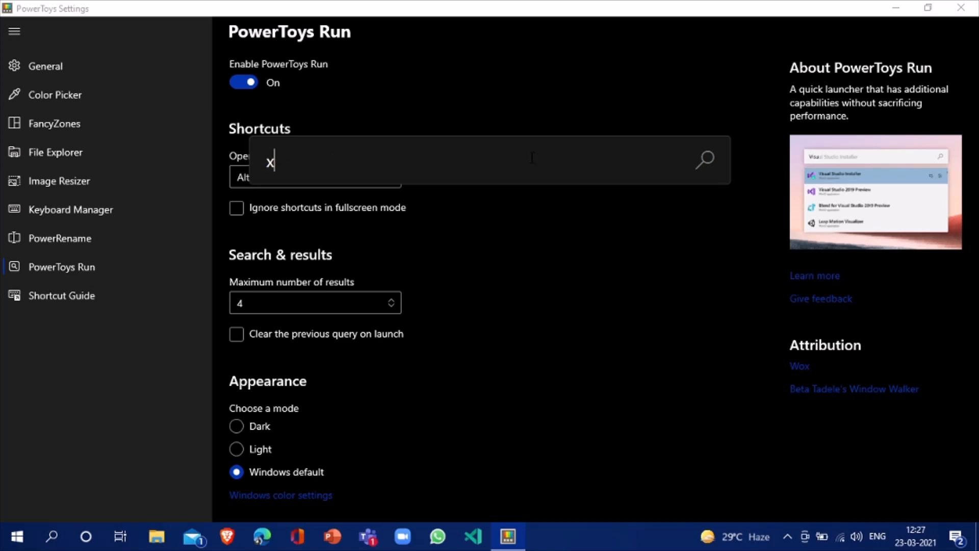
key(BackSpace)
text(zoom)
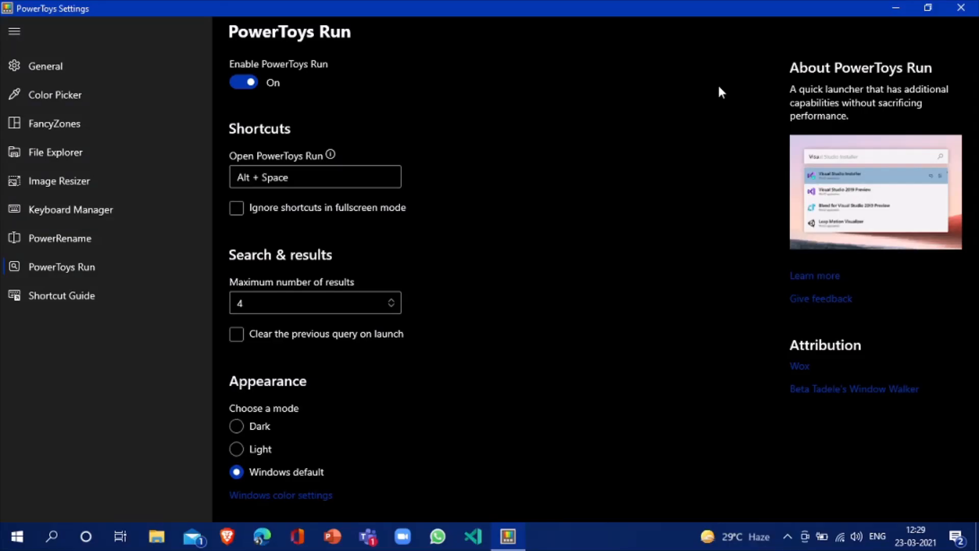
- Open the Shortcut Guide settings and review its appearance and behavior options
click(96, 295)
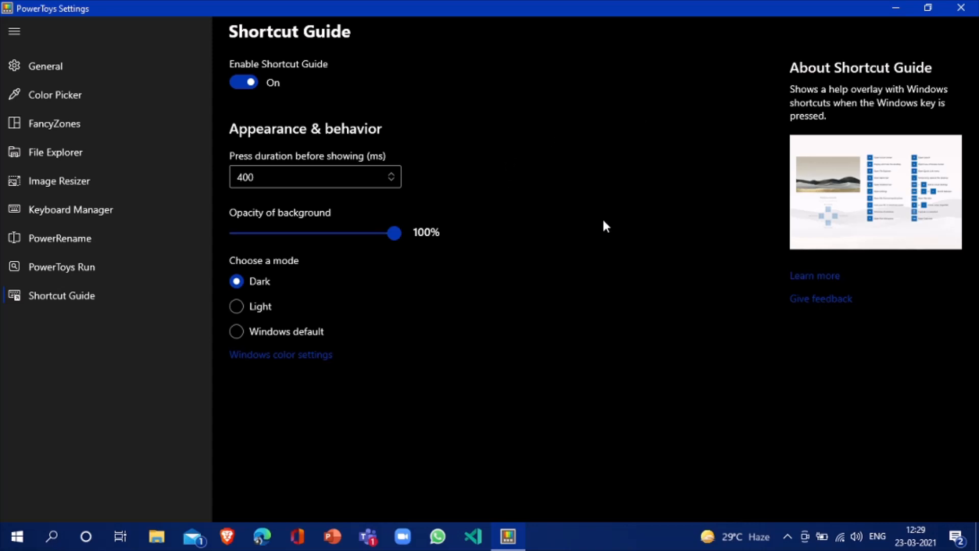
- Bring up the Shortcut Guide overlay, look over its Windows key shortcuts, and dismiss it
key(super)
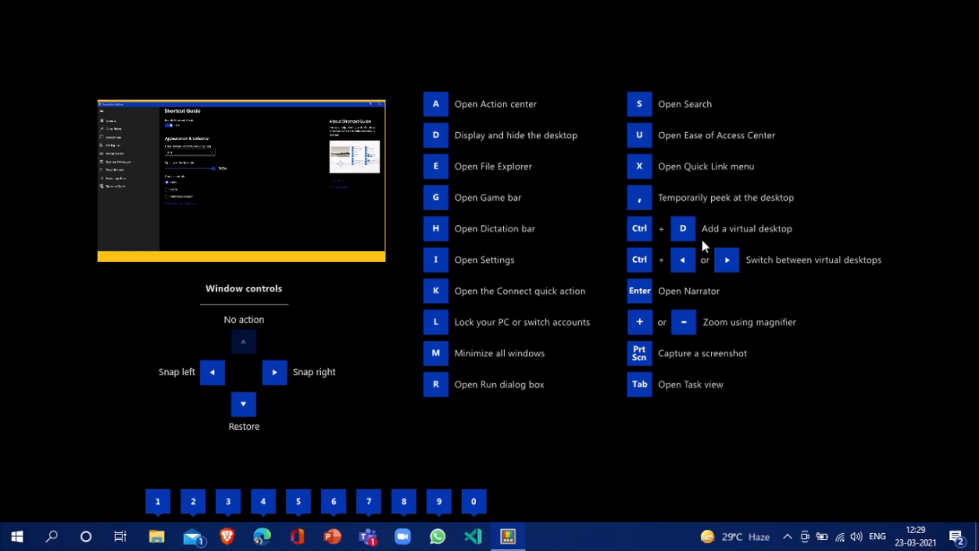
key(super)
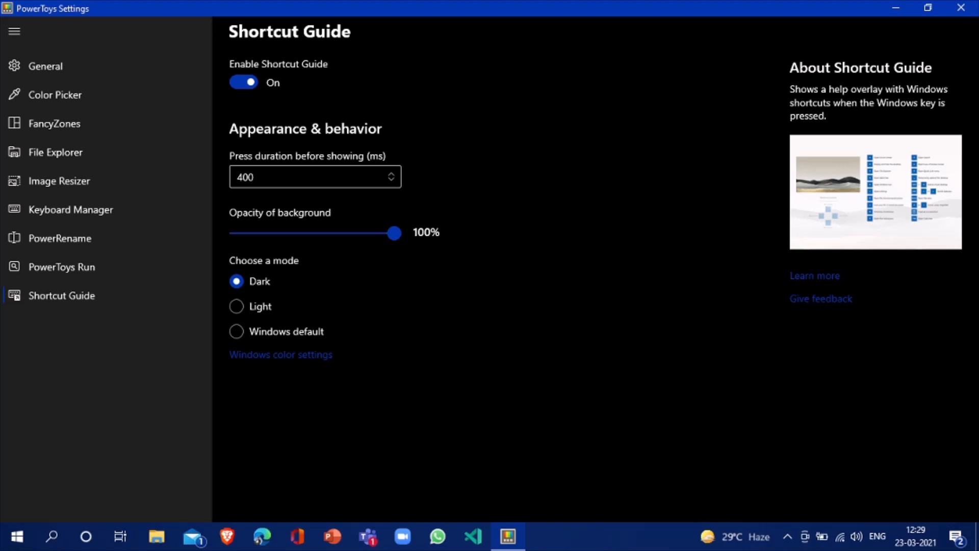
- Set the Shortcut Guide's press duration before showing to 500 ms and its background opacity to 50%
click(254, 177)
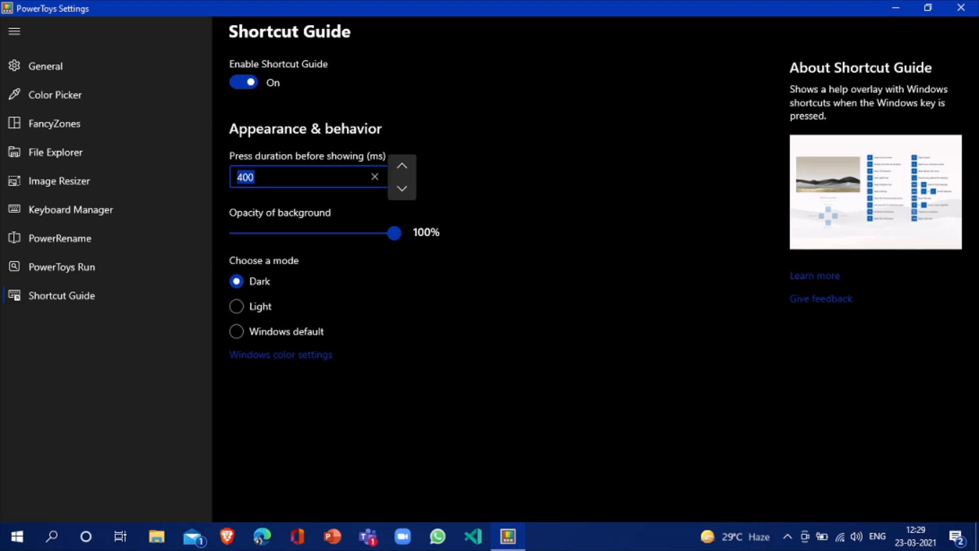
click(405, 164)
click(476, 191)
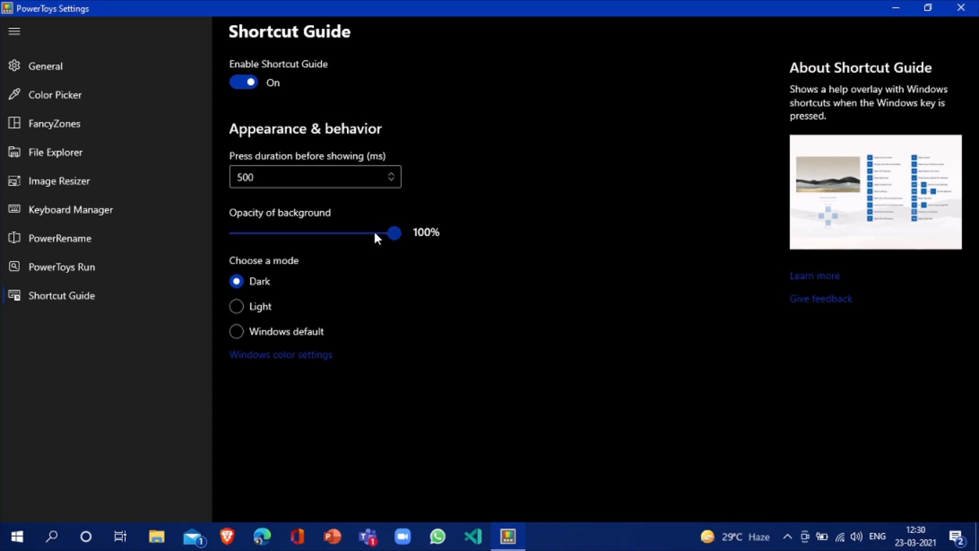
drag(373, 230, 318, 237)
- Check the Shortcut Guide overlay with the changed settings, dismiss it and minimize the PowerToys Settings window
key(super)
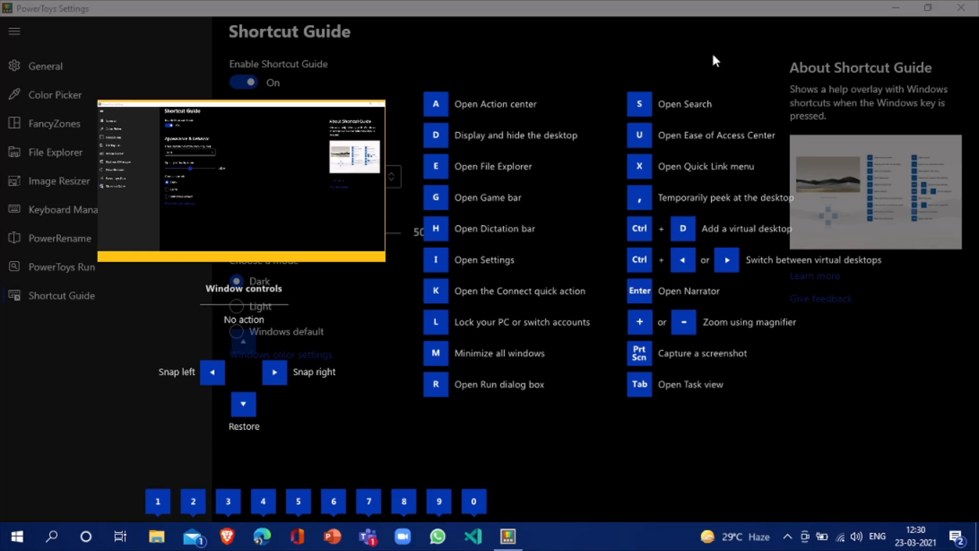
key(super)
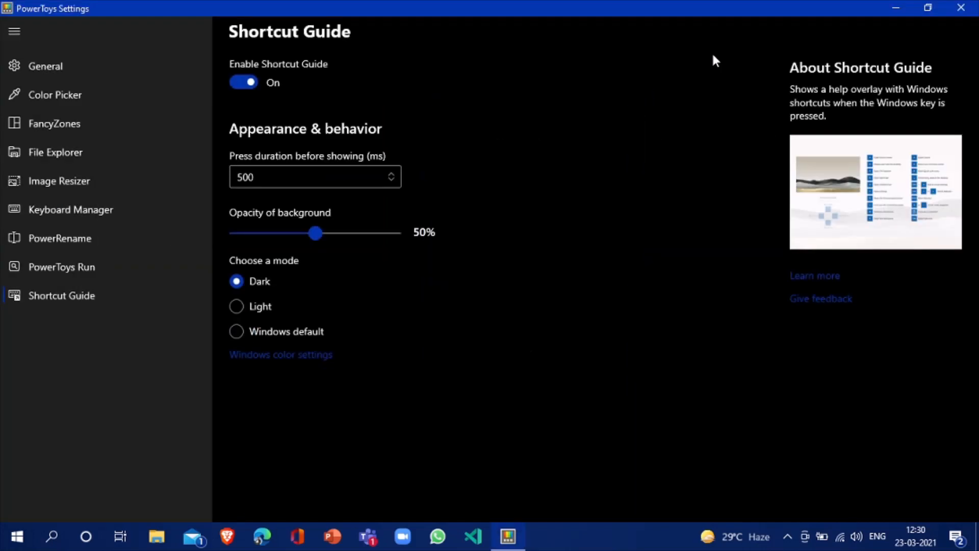
click(896, 10)
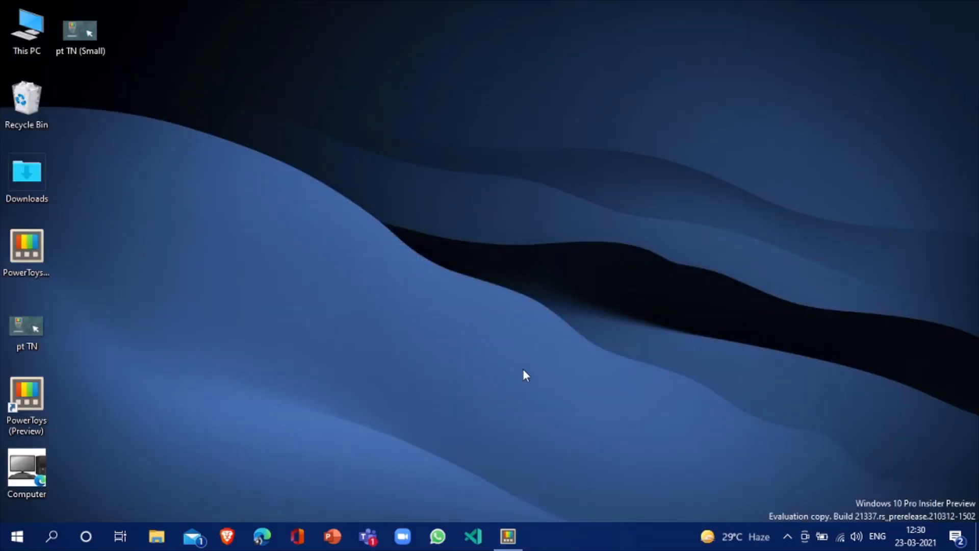